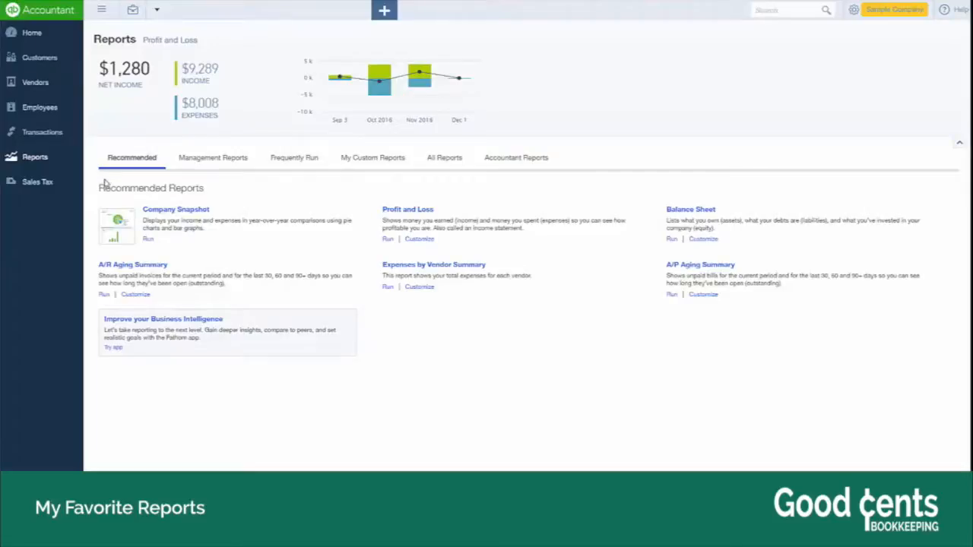
# Step: Open the Profit and Loss report, dismiss its customization tip, and run it on a cash basis
pyautogui.click(41, 161)
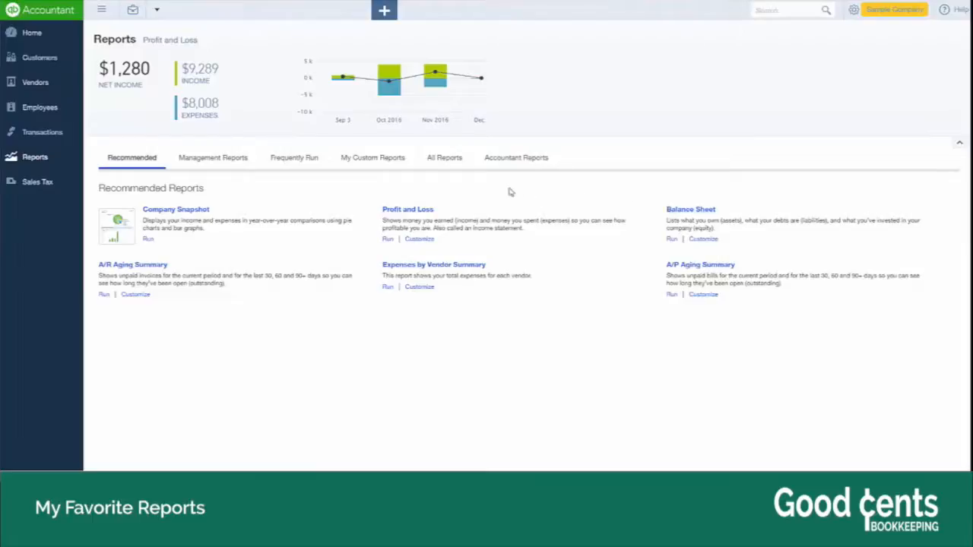
pyautogui.click(406, 212)
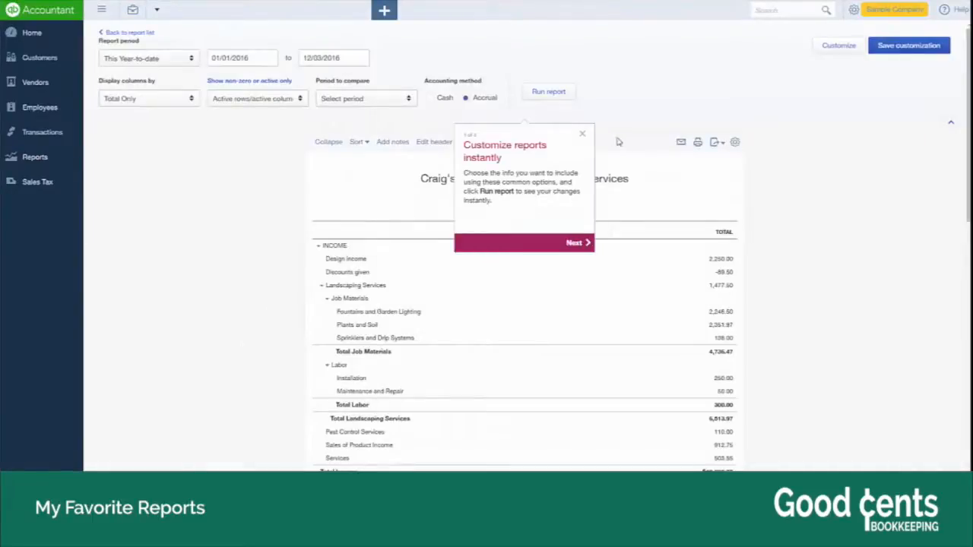
pyautogui.click(582, 133)
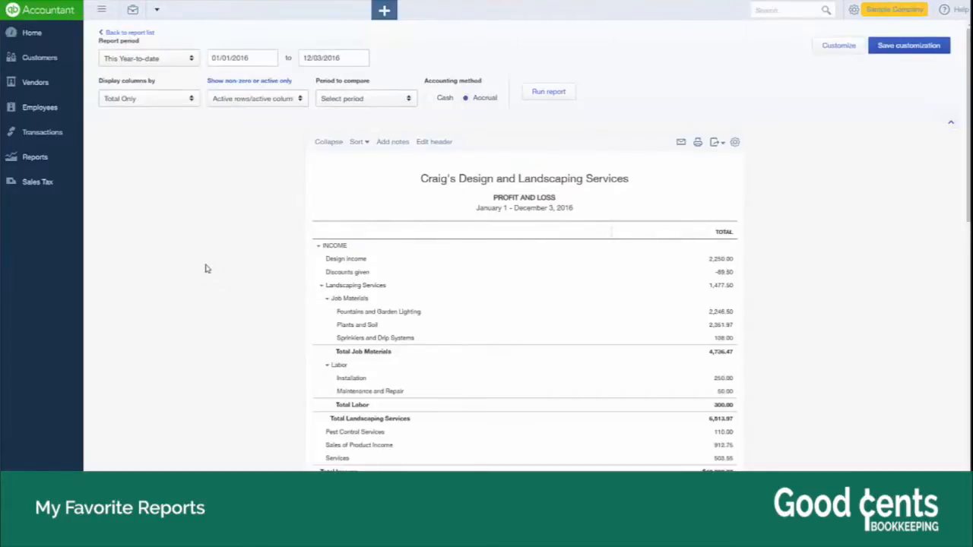
pyautogui.click(431, 98)
pyautogui.click(535, 95)
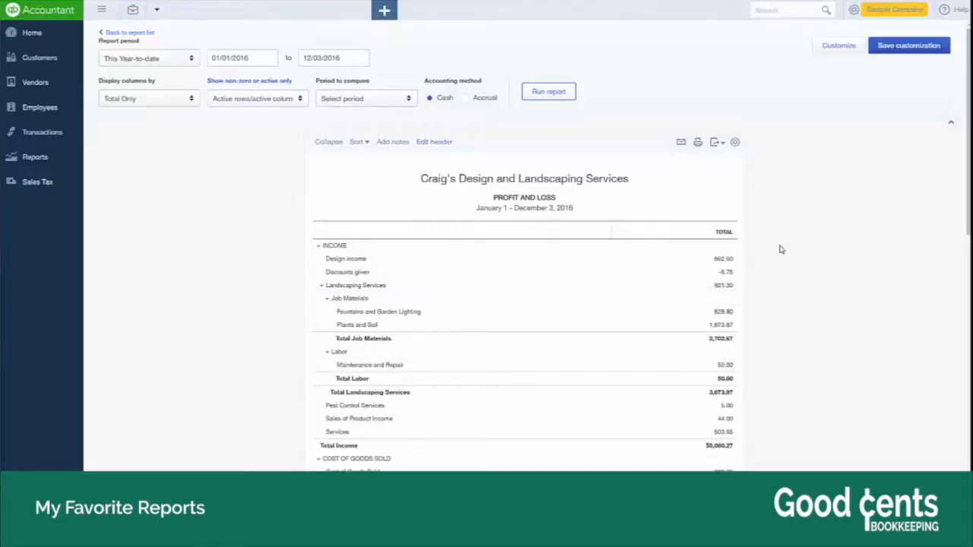
# Step: Set the Profit and Loss report period to 09/01/2016 through 09/30/2016 and run the report
pyautogui.click(168, 61)
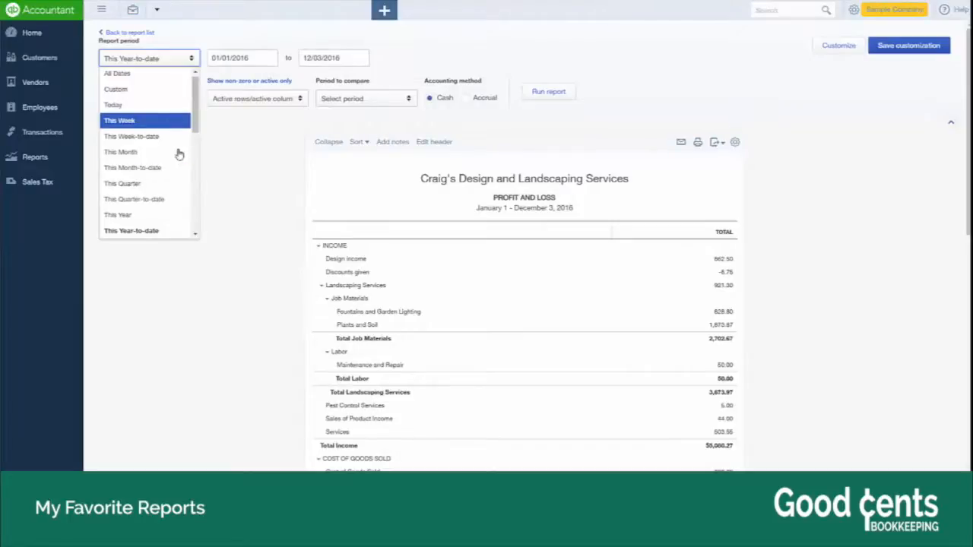
pyautogui.scroll(-2, 163, 137)
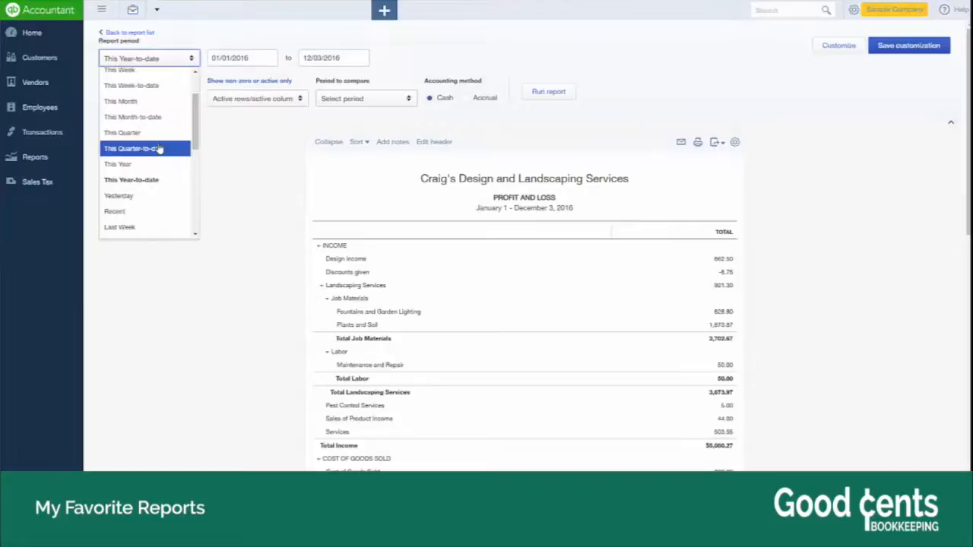
pyautogui.scroll(2, 159, 148)
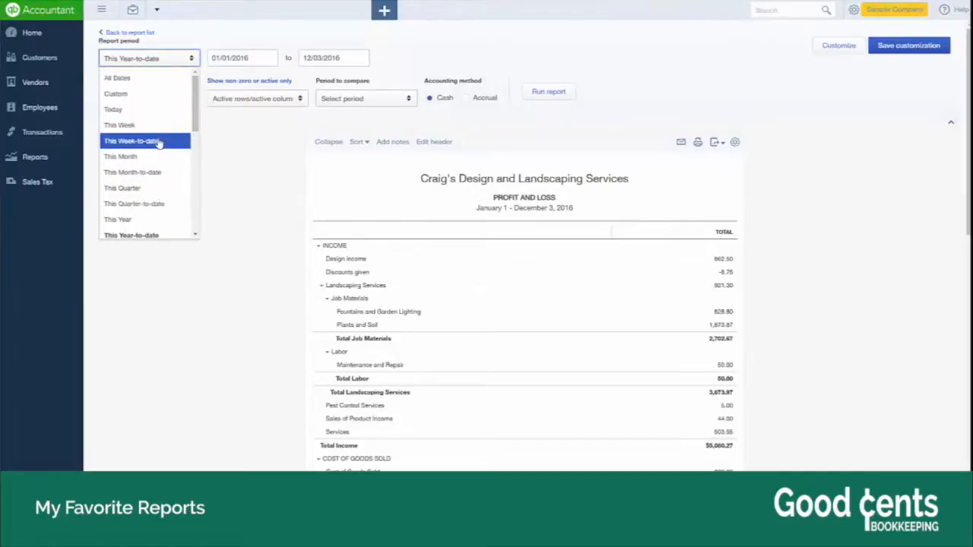
pyautogui.click(249, 58)
pyautogui.write('09/01/2016')
pyautogui.press('Tab')
pyautogui.write('09/30/2016')
pyautogui.press('Tab')
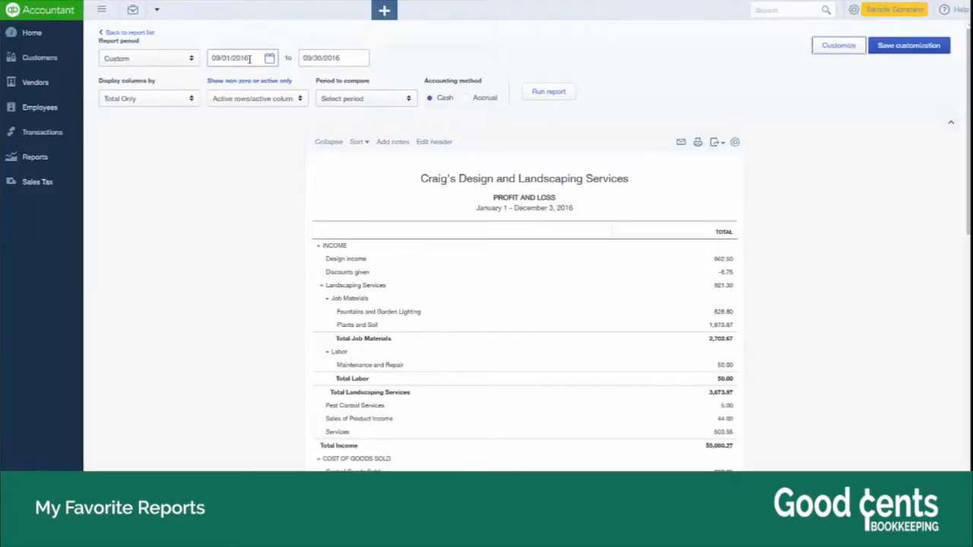
pyautogui.click(558, 92)
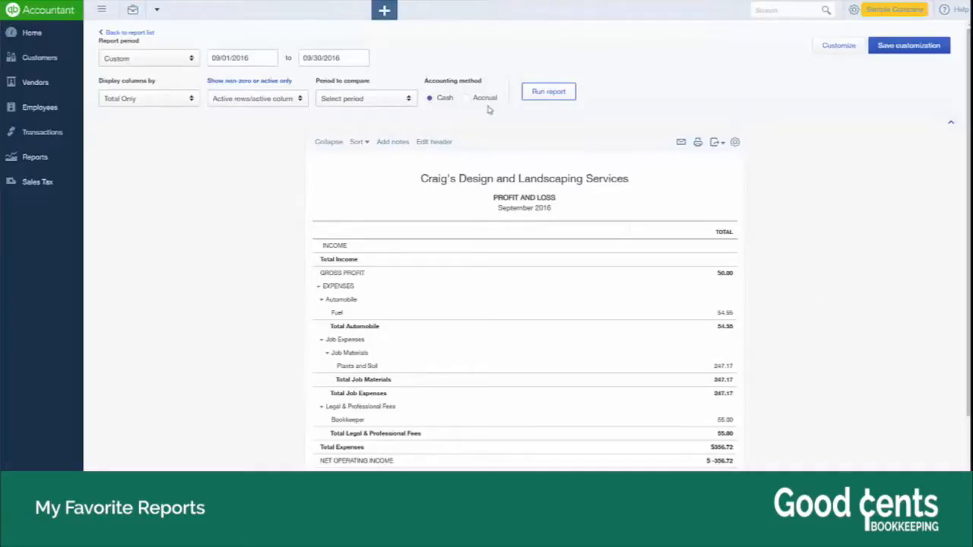
# Step: Set the Profit and Loss report period to 01/01/2016 through 11/30/2016 and run the report
pyautogui.click(260, 64)
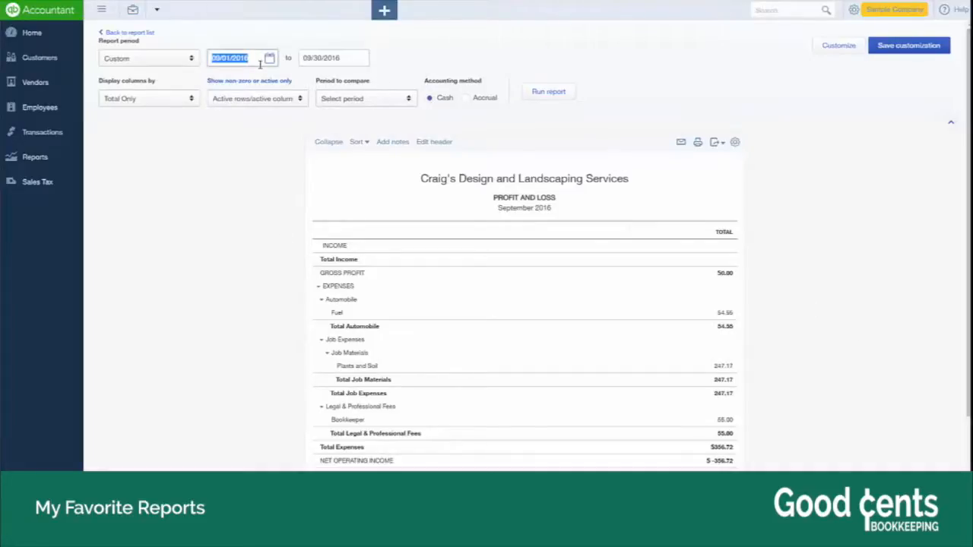
pyautogui.write('9/01/2015')
pyautogui.press('Tab')
pyautogui.write('9/30/2015')
pyautogui.press('Tab')
pyautogui.click(549, 91)
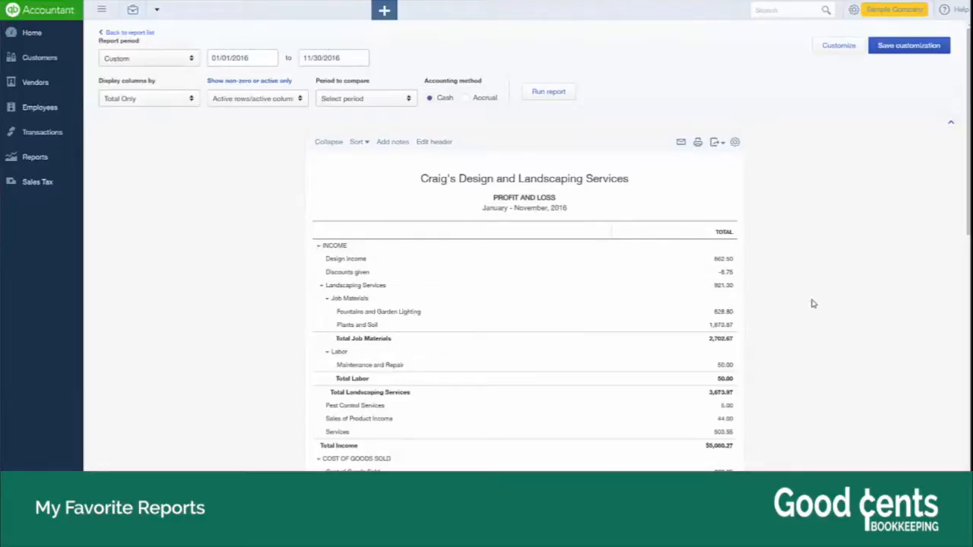
# Step: Review the Profit and Loss report from income through cost of goods sold, gross profit and expenses down to net income
pyautogui.scroll(-1, 810, 304)
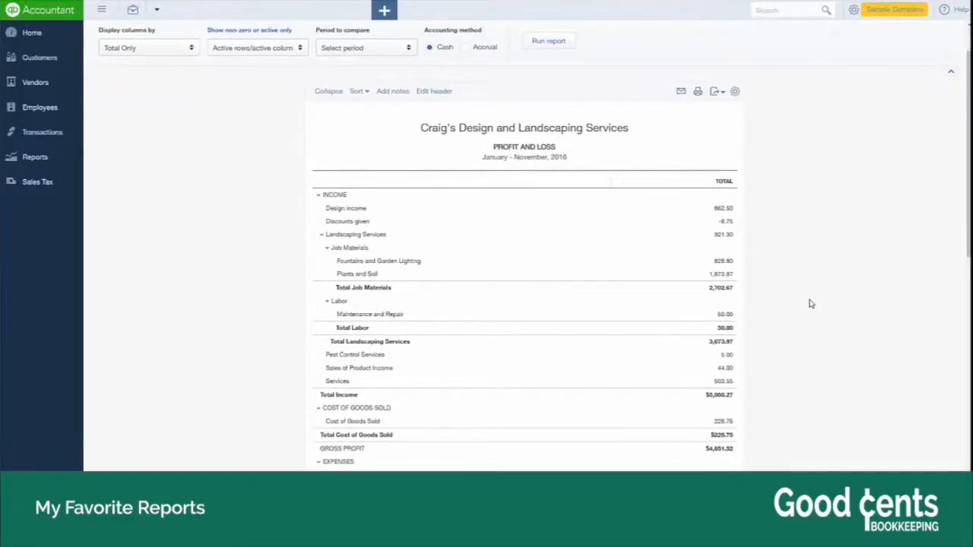
pyautogui.scroll(-1, 810, 303)
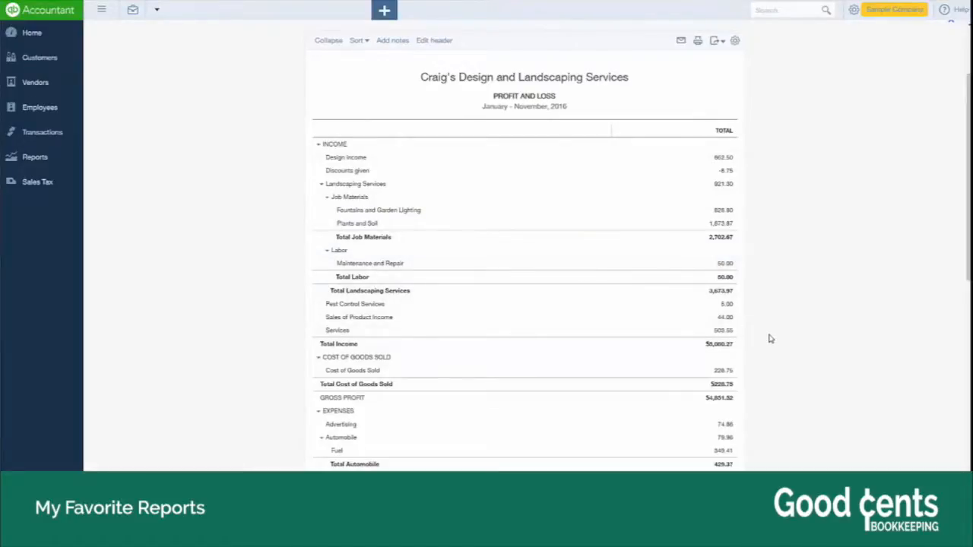
pyautogui.scroll(-3, 768, 336)
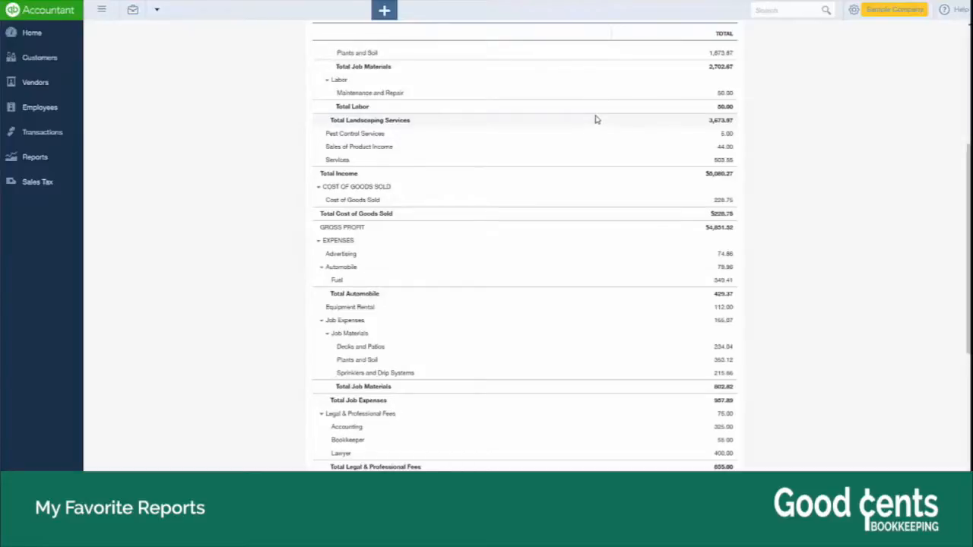
pyautogui.scroll(-3, 597, 182)
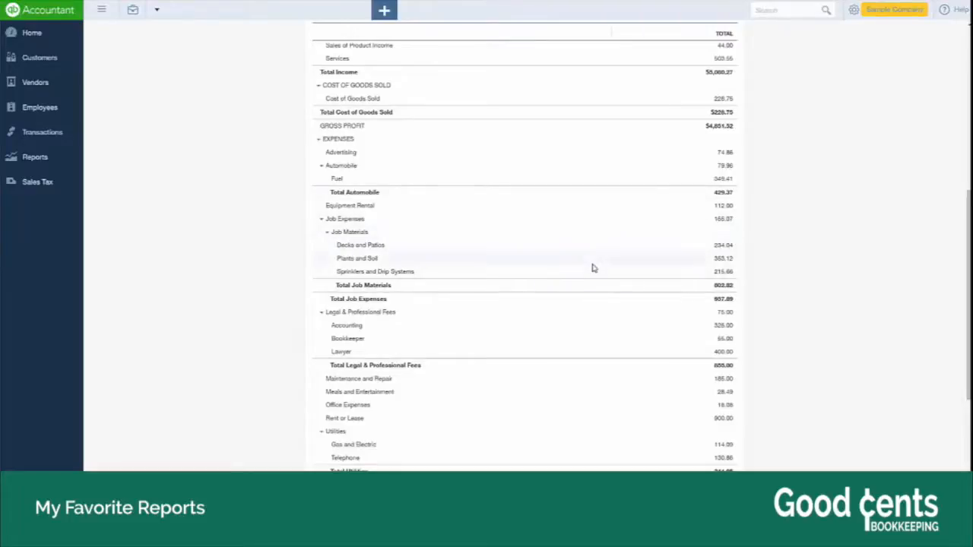
pyautogui.scroll(2, 592, 267)
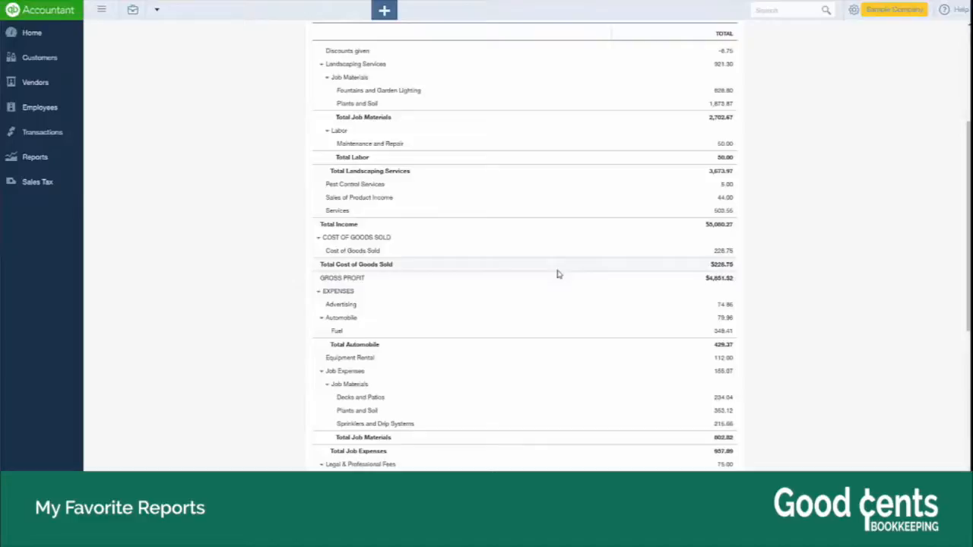
pyautogui.scroll(-1, 566, 274)
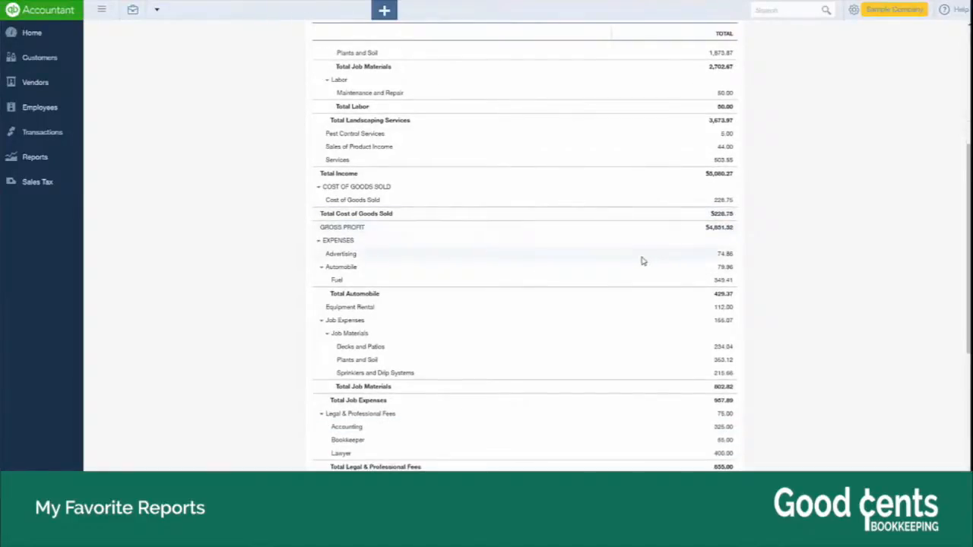
pyautogui.scroll(-3, 641, 260)
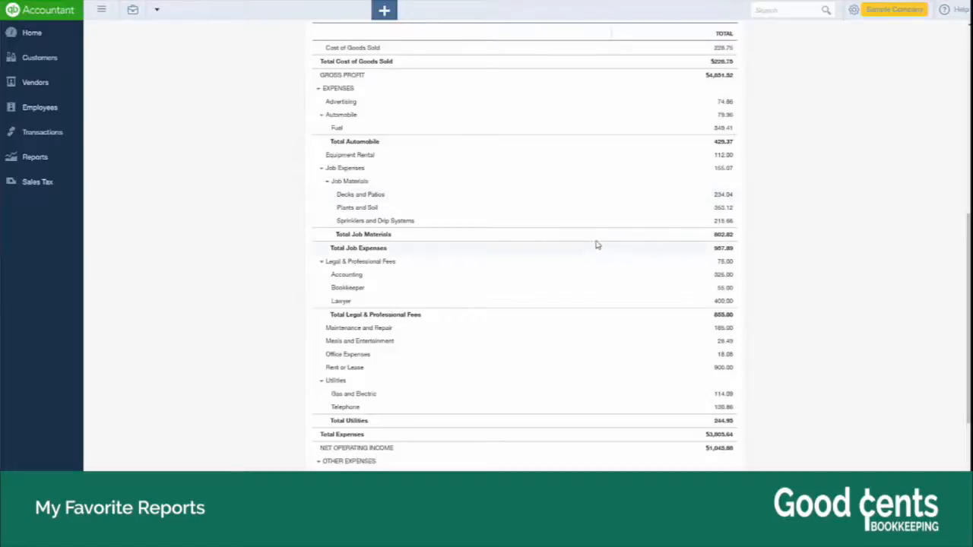
pyautogui.scroll(-3, 596, 245)
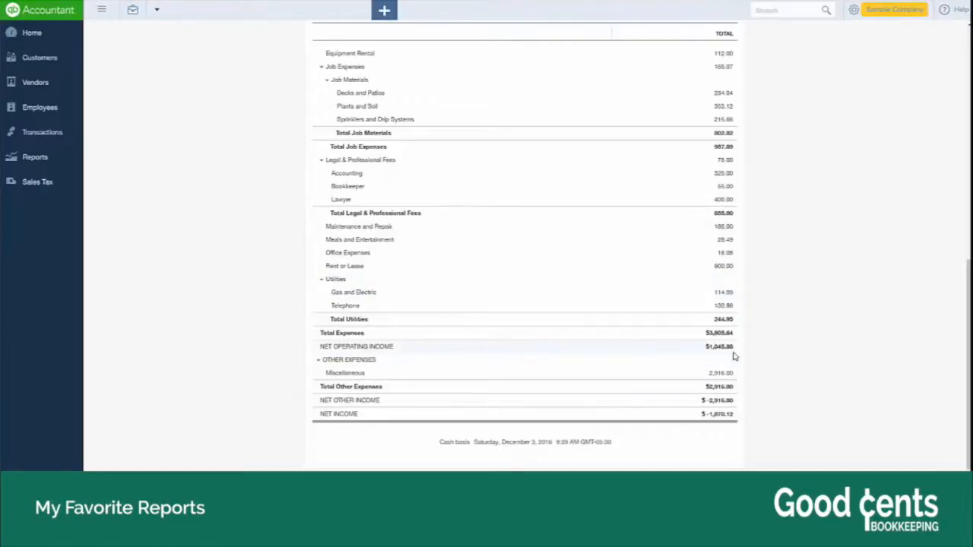
pyautogui.scroll(4, 763, 335)
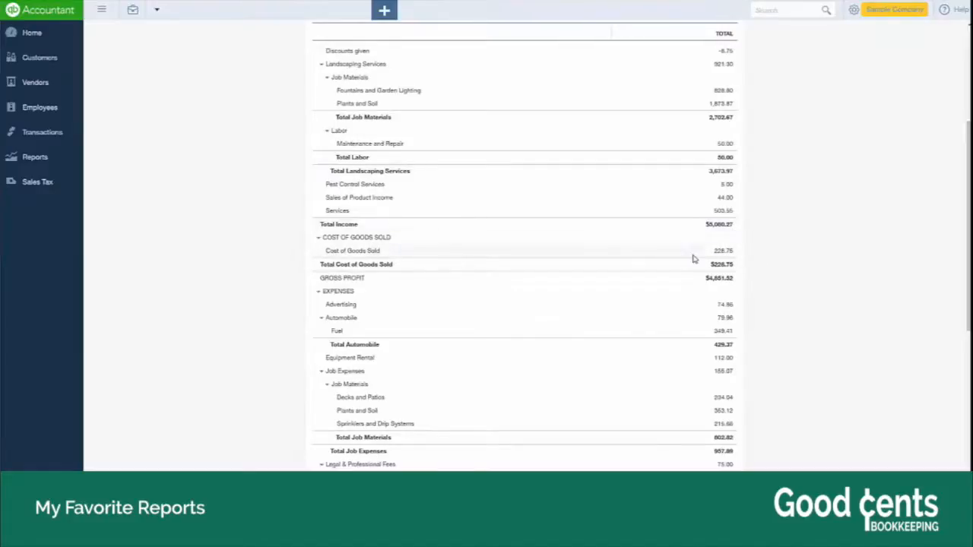
pyautogui.scroll(-4, 894, 288)
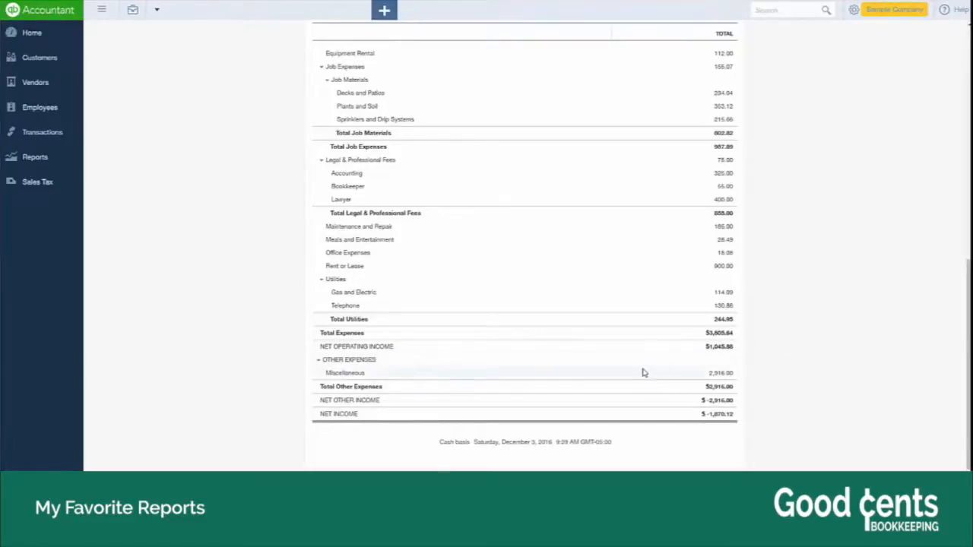
pyautogui.scroll(10, 646, 373)
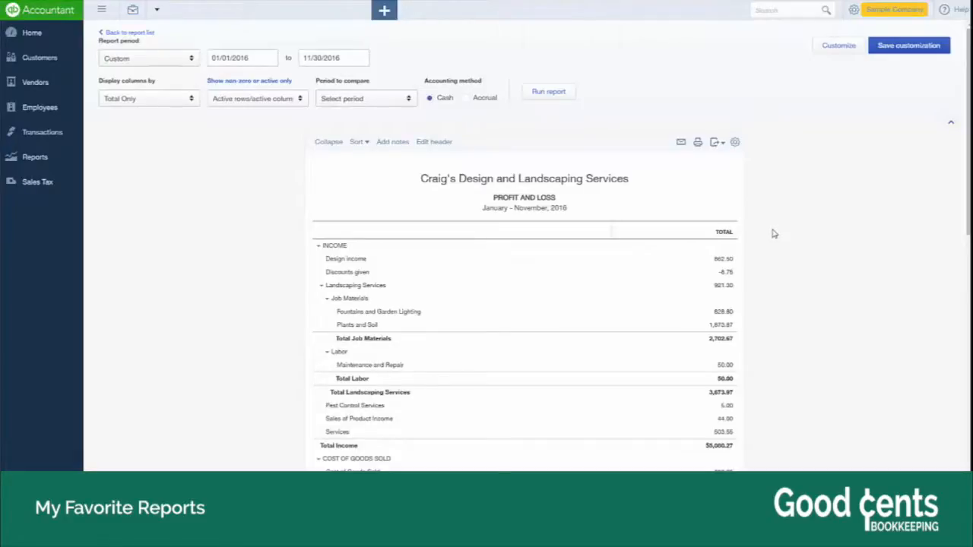
# Step: Reopen the Profit and Loss report from the report list and run it for the Last Month period
pyautogui.click(61, 161)
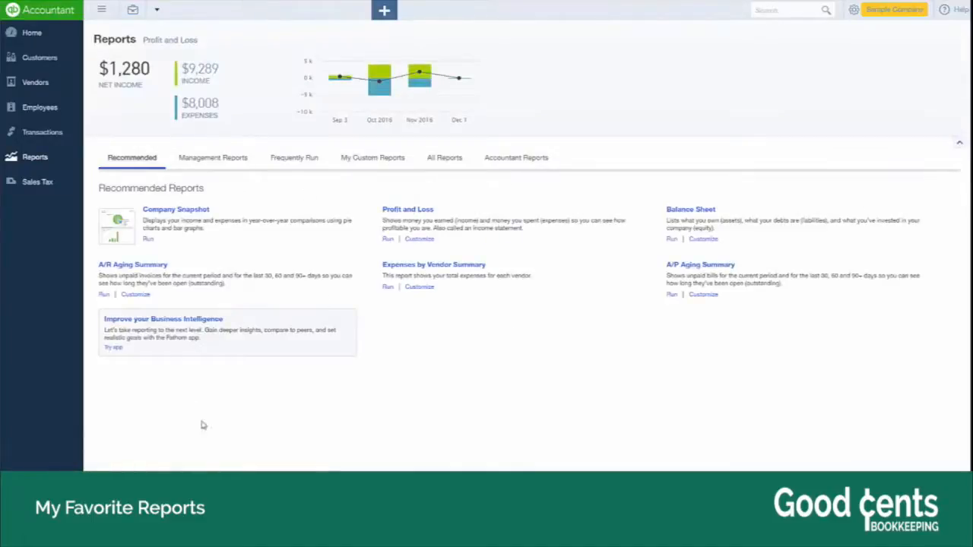
pyautogui.click(396, 212)
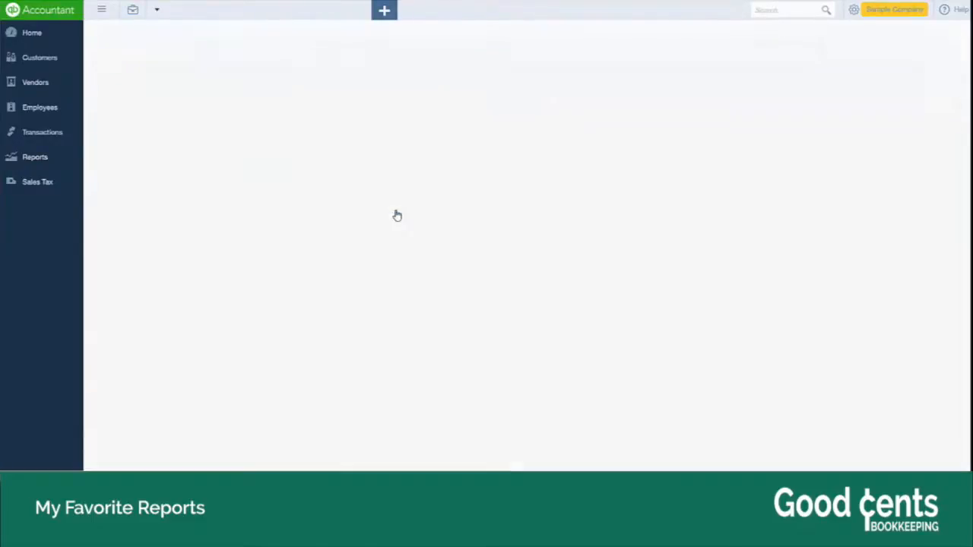
pyautogui.click(169, 59)
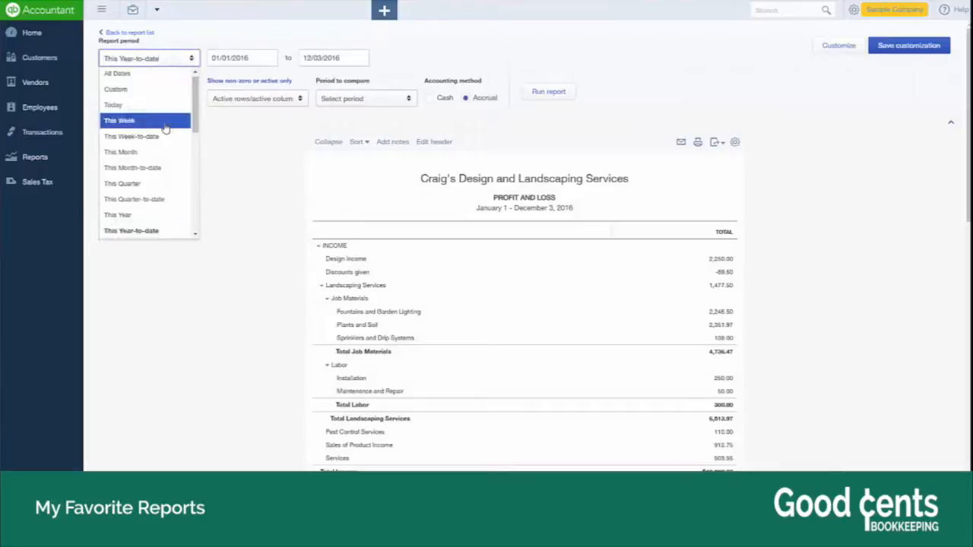
pyautogui.scroll(-5, 165, 129)
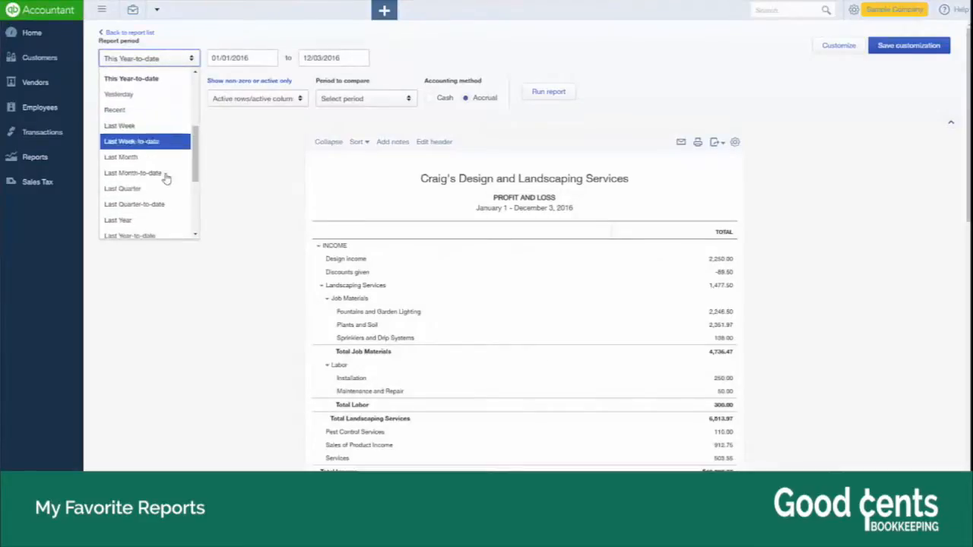
pyautogui.scroll(3, 149, 192)
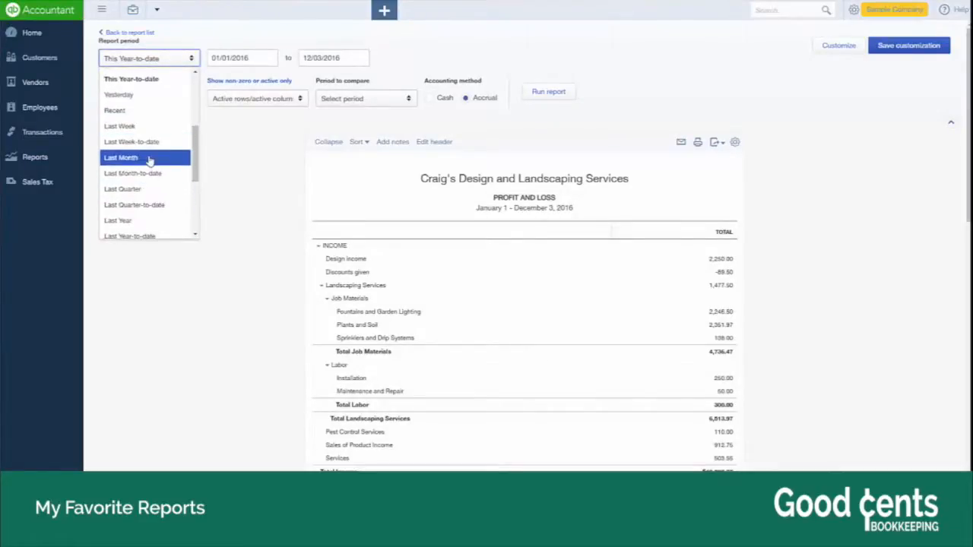
pyautogui.click(152, 207)
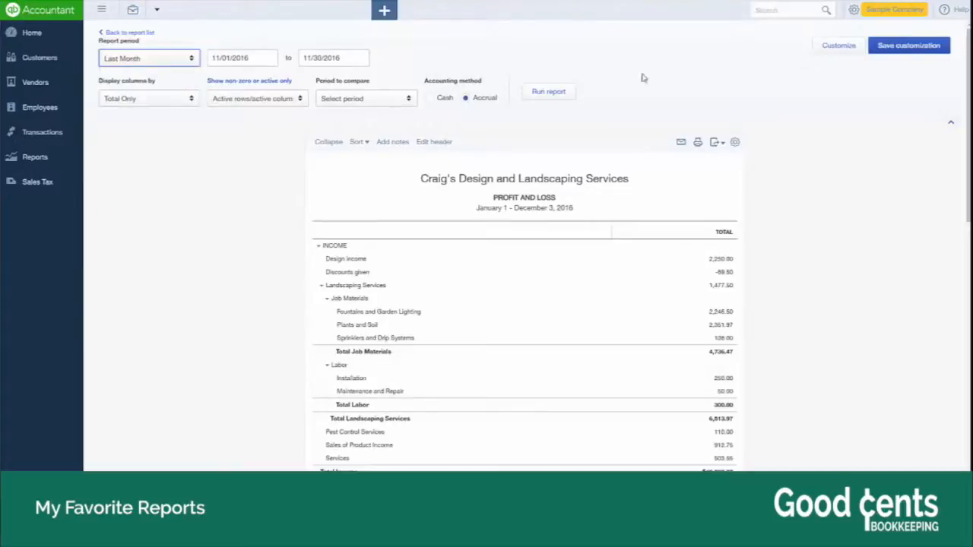
pyautogui.click(551, 92)
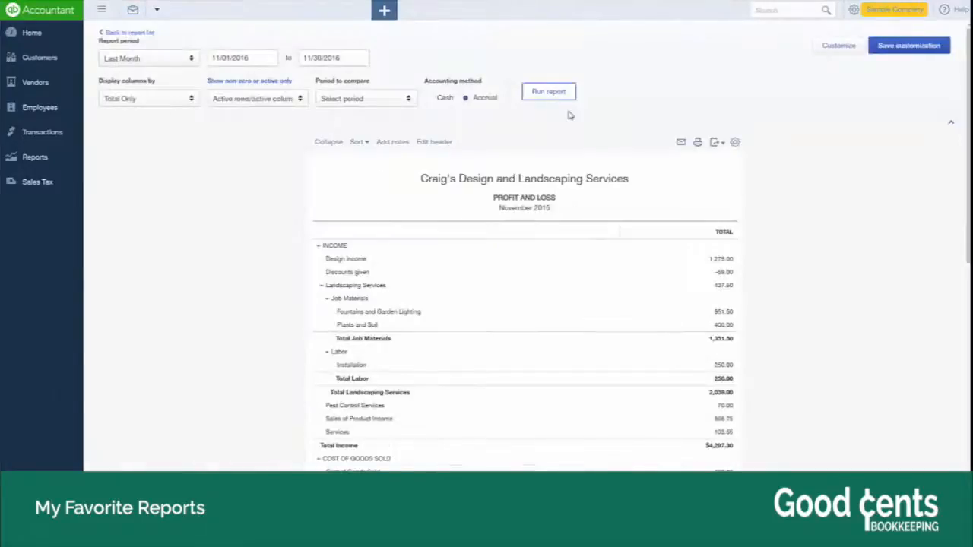
# Step: Save the customized report as "Profit and Loss Last Month" and share it with All
pyautogui.click(897, 48)
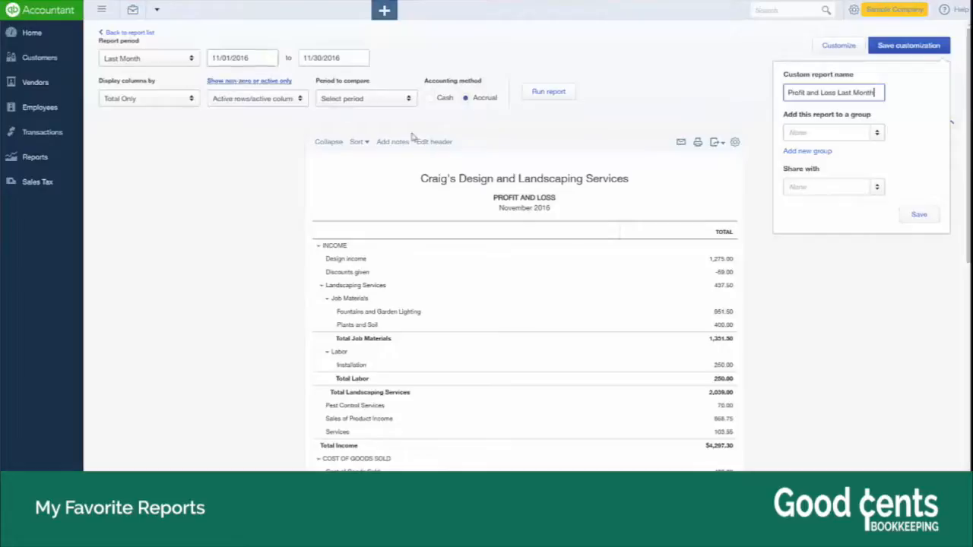
pyautogui.click(875, 189)
pyautogui.write('All')
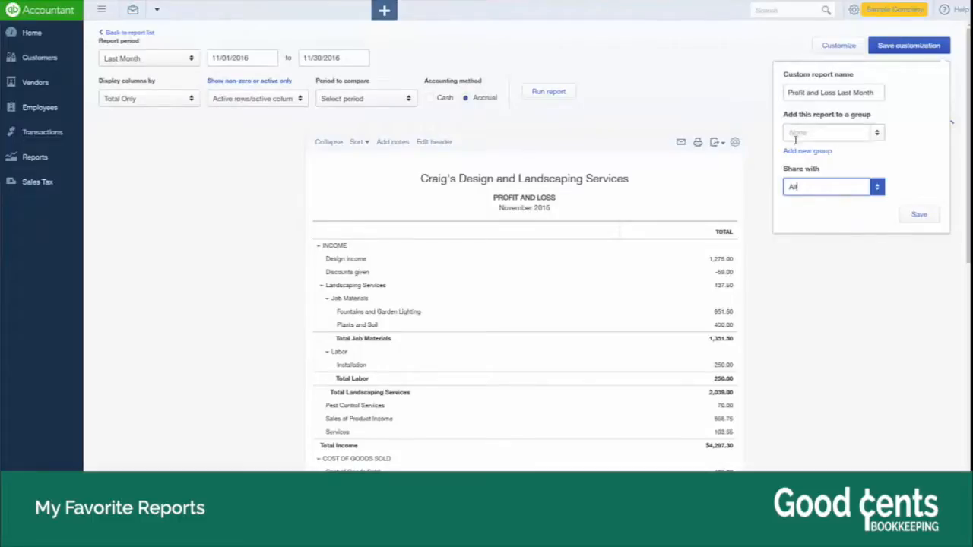
pyautogui.click(921, 215)
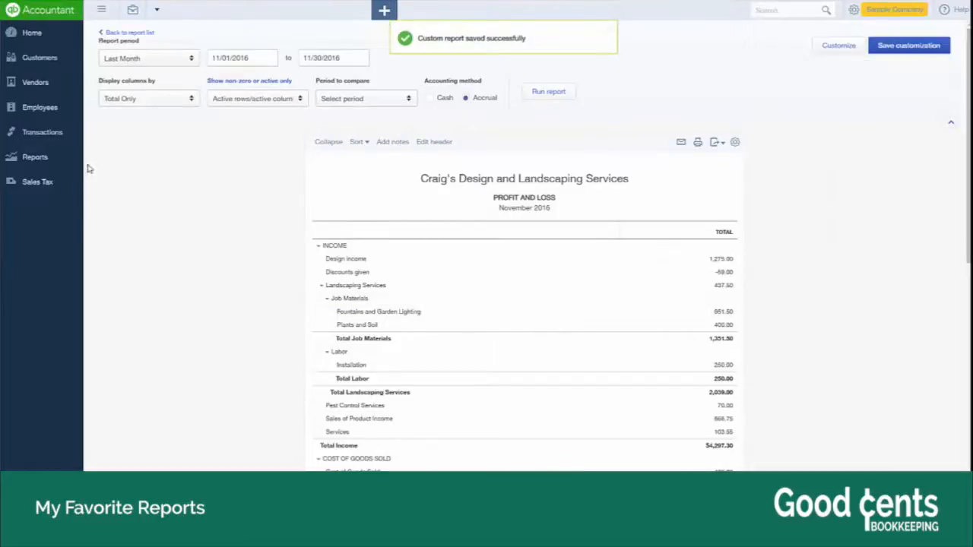
# Step: View the saved report in the list of custom reports and return to the home dashboard
pyautogui.click(47, 169)
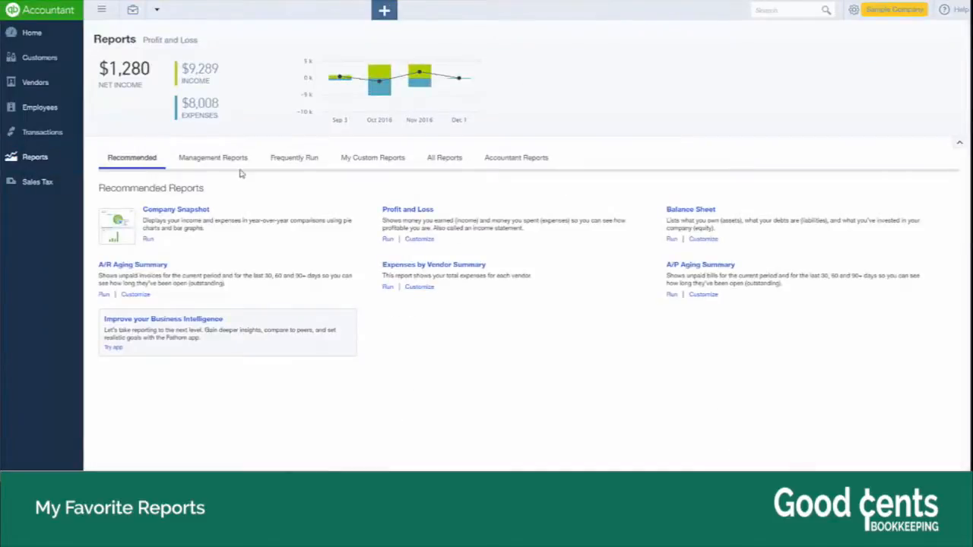
pyautogui.click(378, 162)
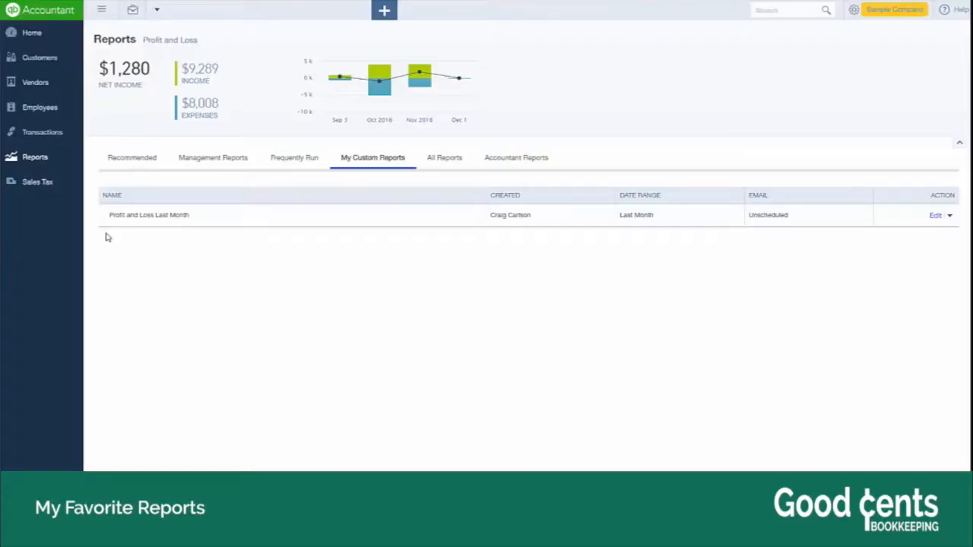
pyautogui.click(35, 34)
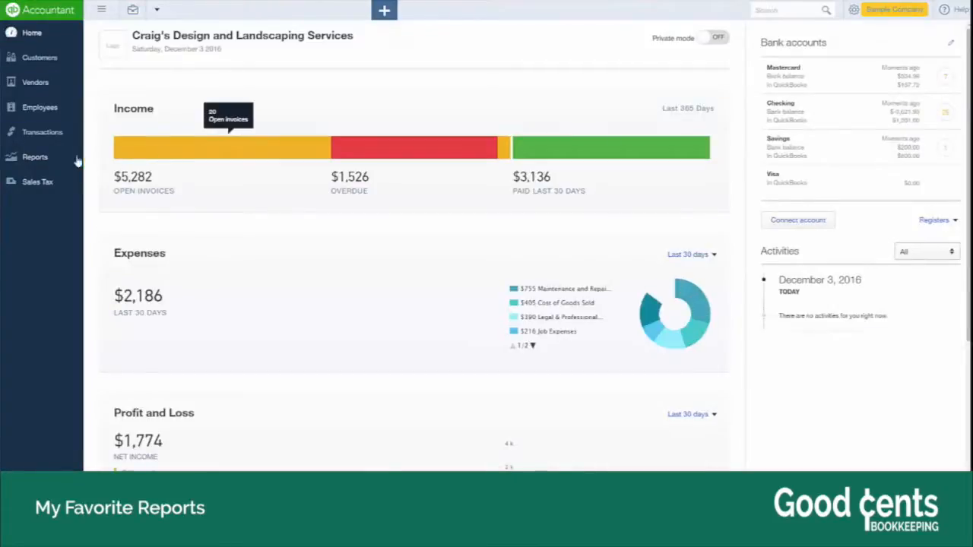
# Step: Look through the management and accountant report groups, and open the custom report "Profit and Loss Last Month"
pyautogui.click(35, 158)
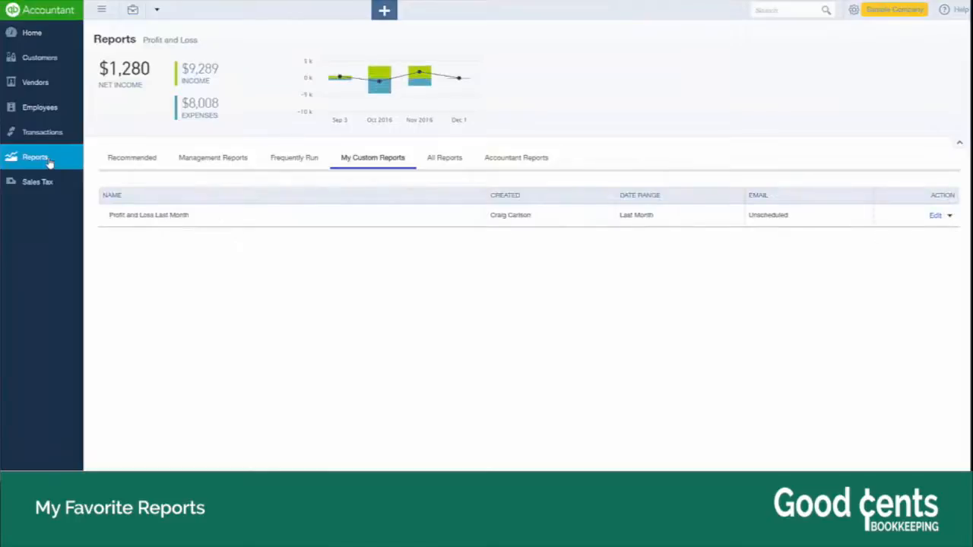
pyautogui.click(234, 160)
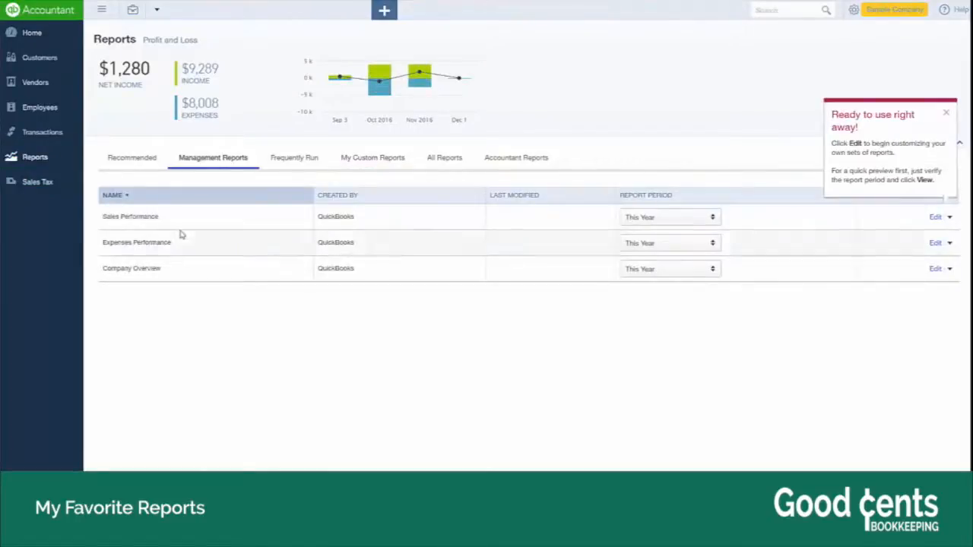
pyautogui.click(514, 160)
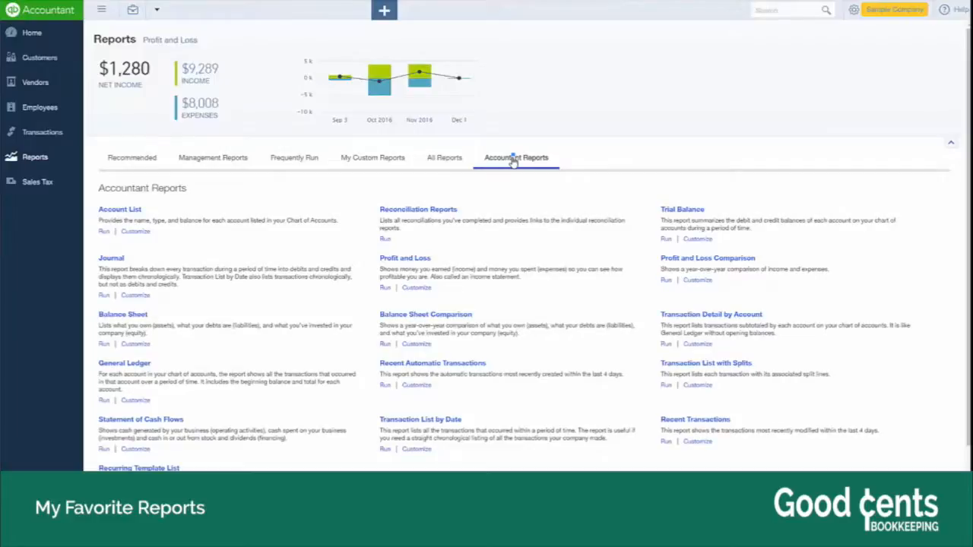
pyautogui.click(374, 159)
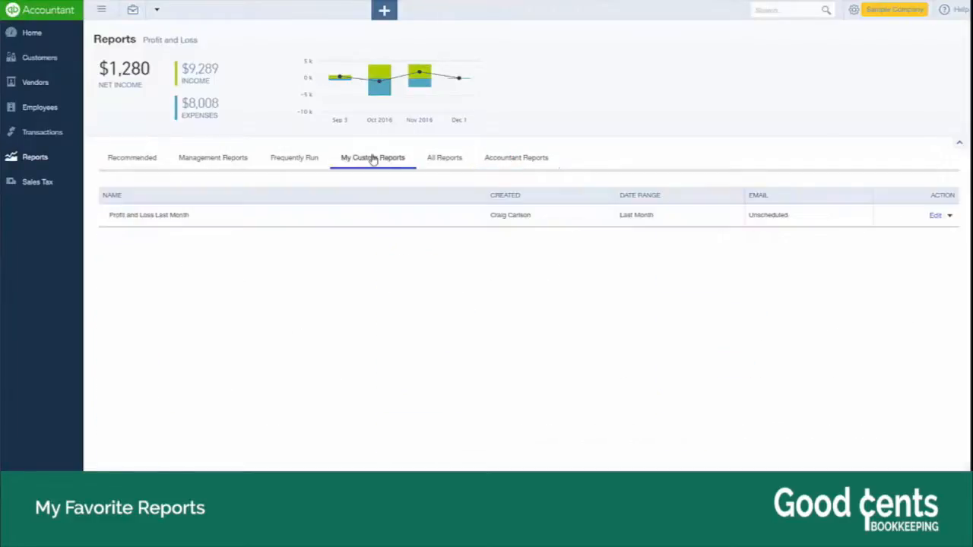
pyautogui.click(172, 216)
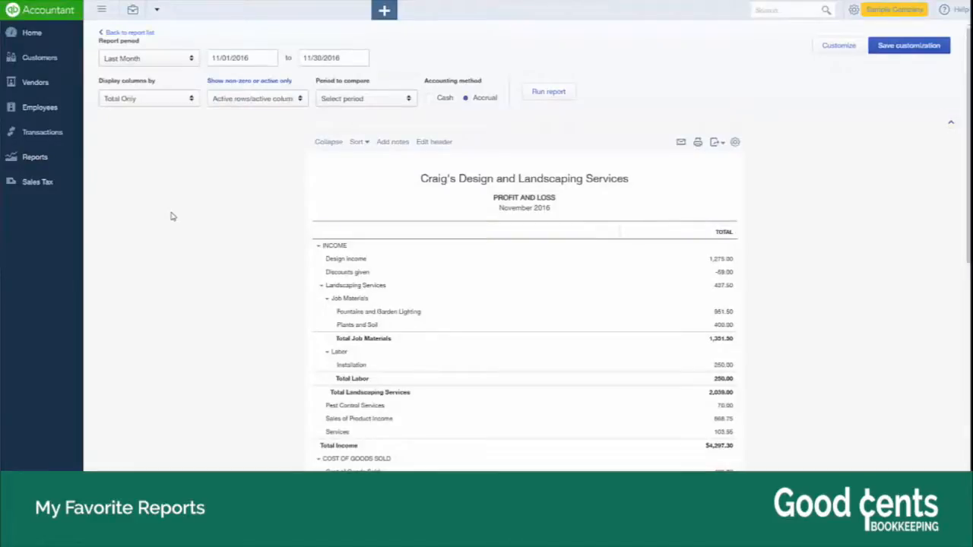
# Step: Run the Balance Sheet from the recommended reports and review its assets, liabilities and equity
pyautogui.click(58, 161)
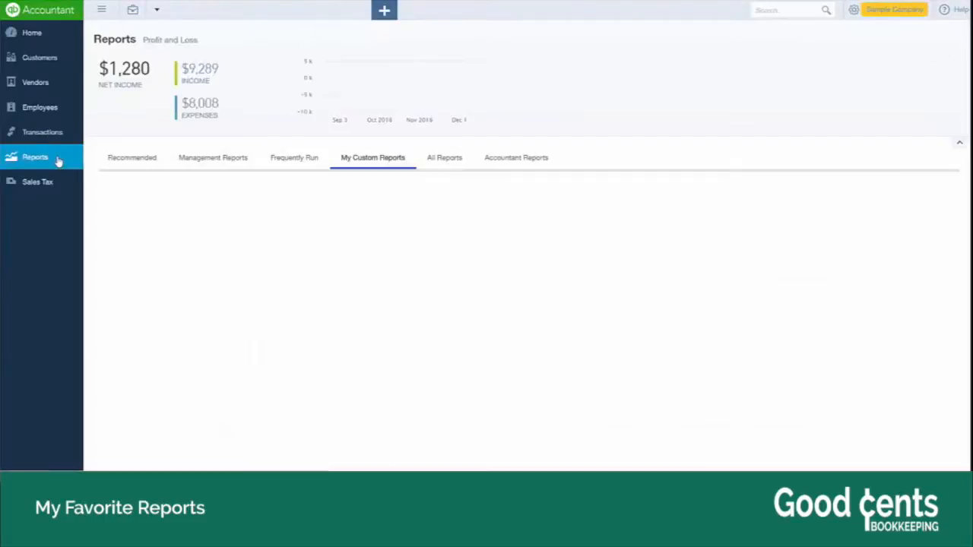
pyautogui.click(114, 163)
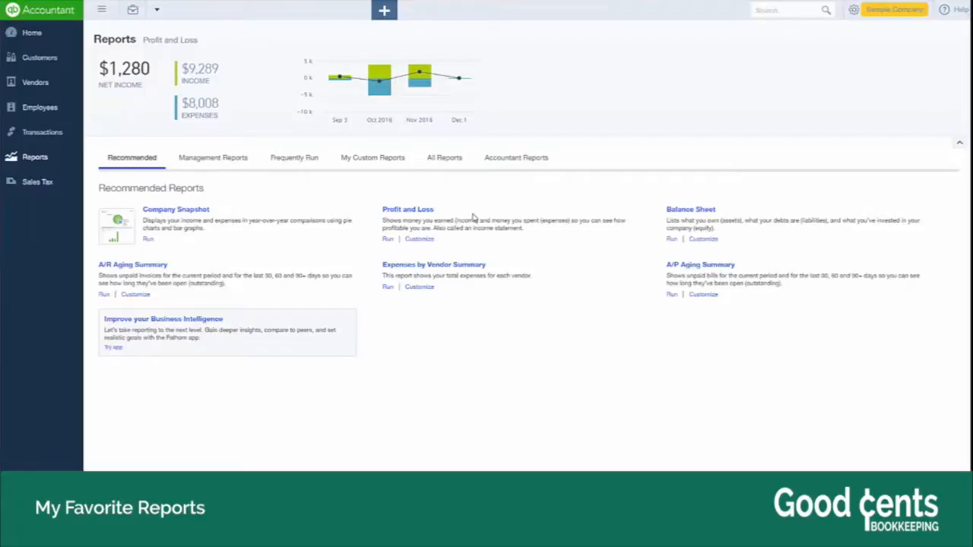
pyautogui.click(690, 210)
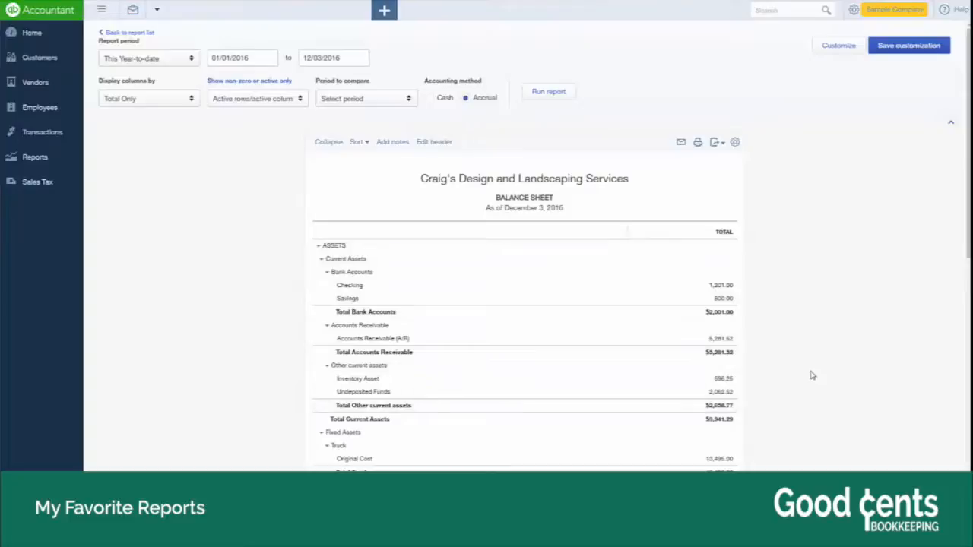
pyautogui.scroll(-1, 811, 374)
pyautogui.scroll(-5, 811, 374)
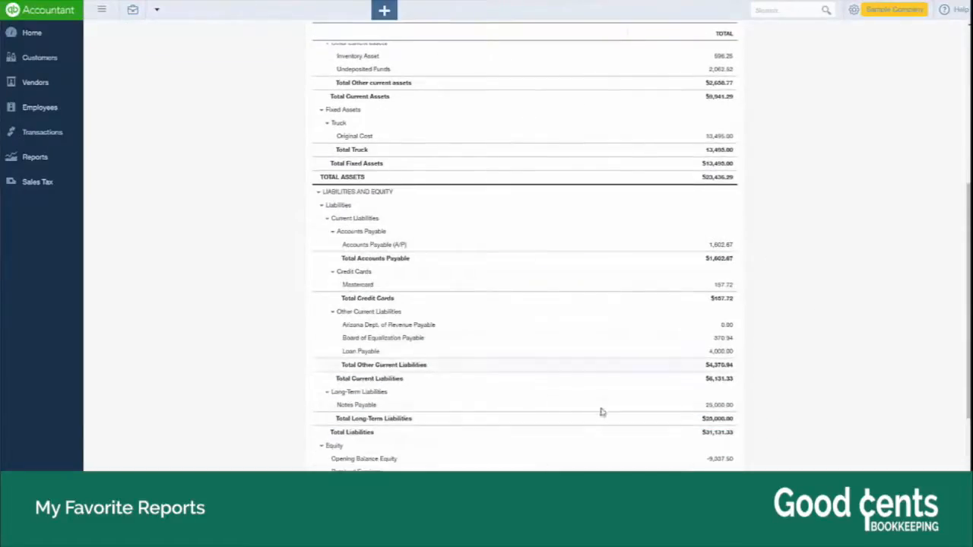
pyautogui.scroll(-2, 907, 357)
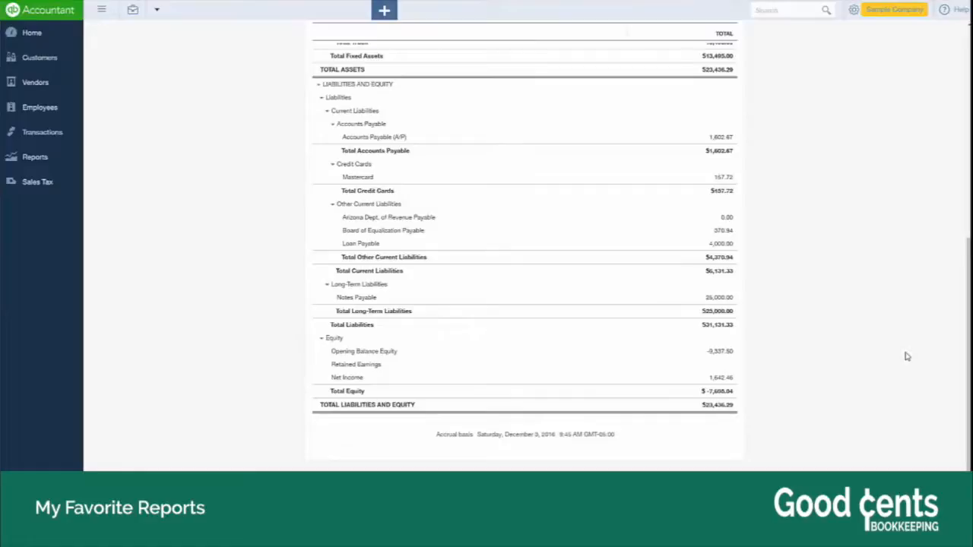
pyautogui.scroll(8, 884, 339)
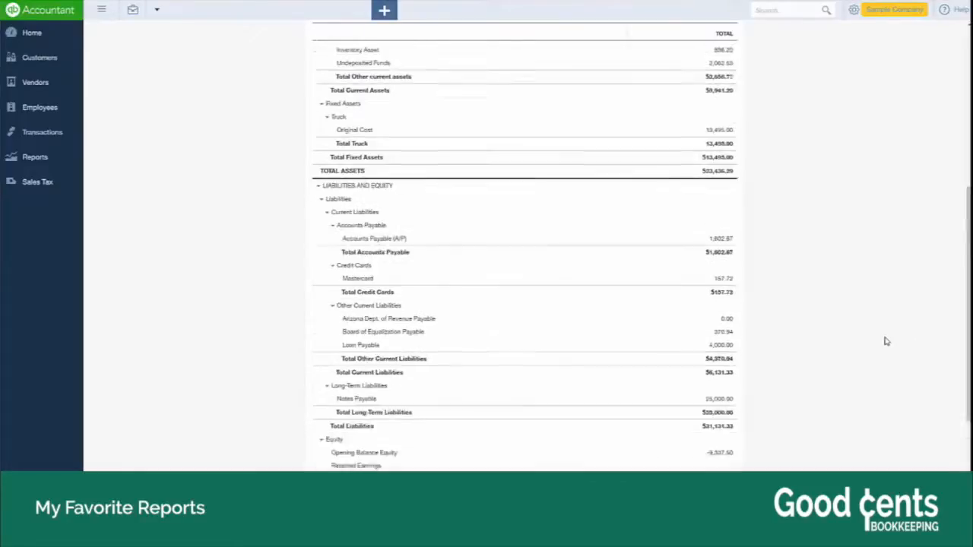
pyautogui.scroll(-2, 884, 341)
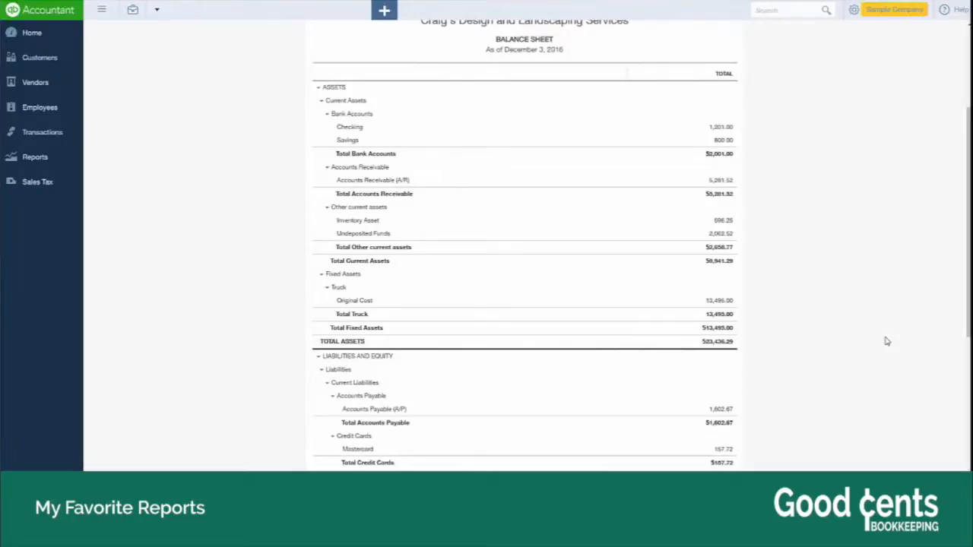
pyautogui.scroll(2, 886, 339)
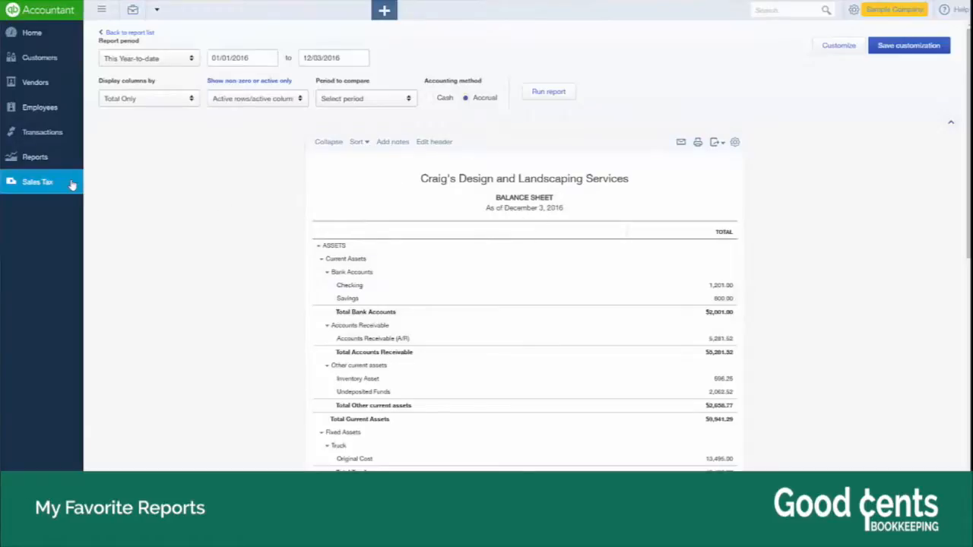
# Step: Run the A/R Aging Summary from the recommended reports and review customer balances by aging period
pyautogui.click(34, 157)
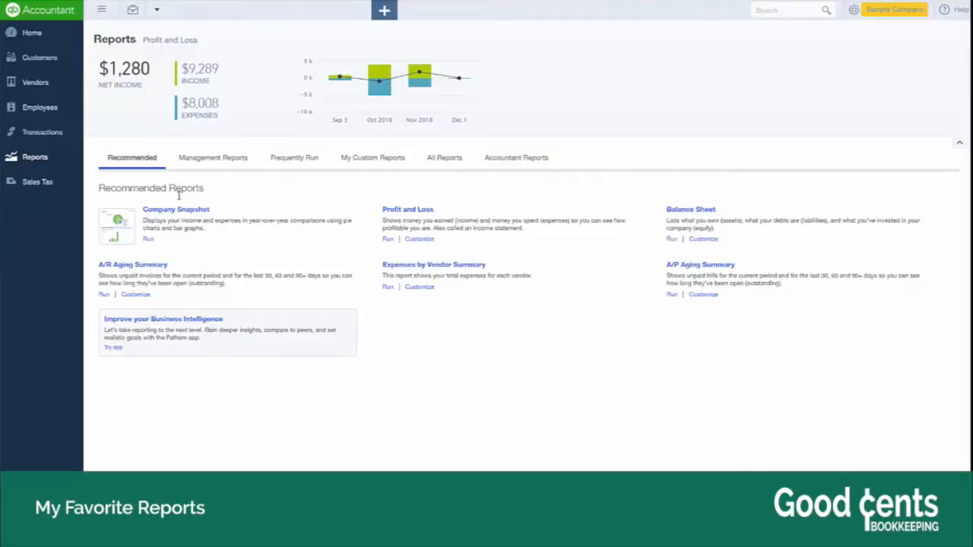
pyautogui.click(134, 266)
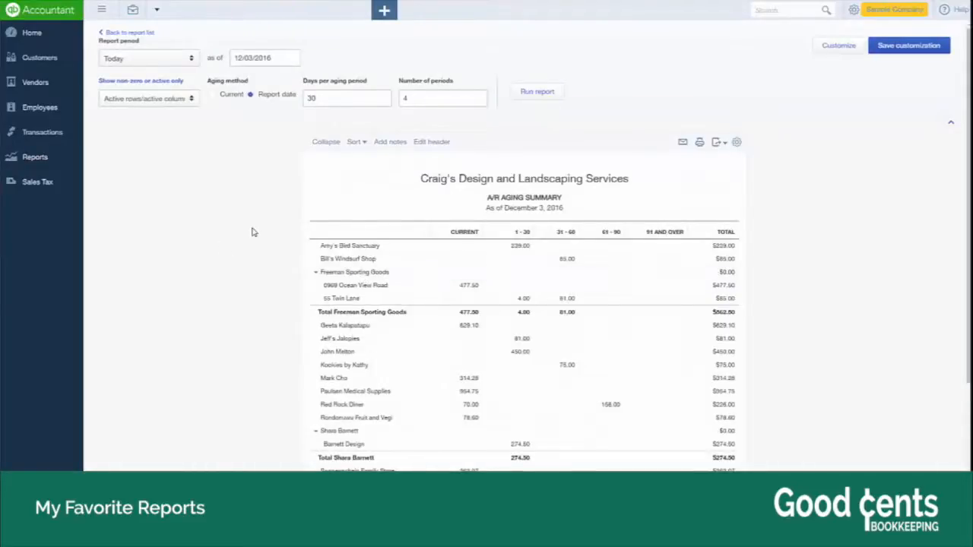
pyautogui.scroll(-1, 254, 232)
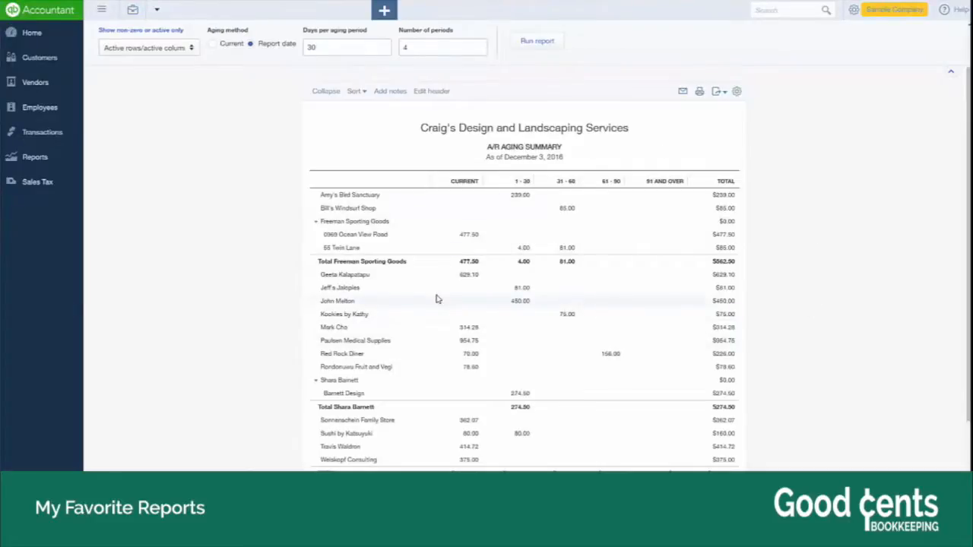
pyautogui.scroll(1, 437, 299)
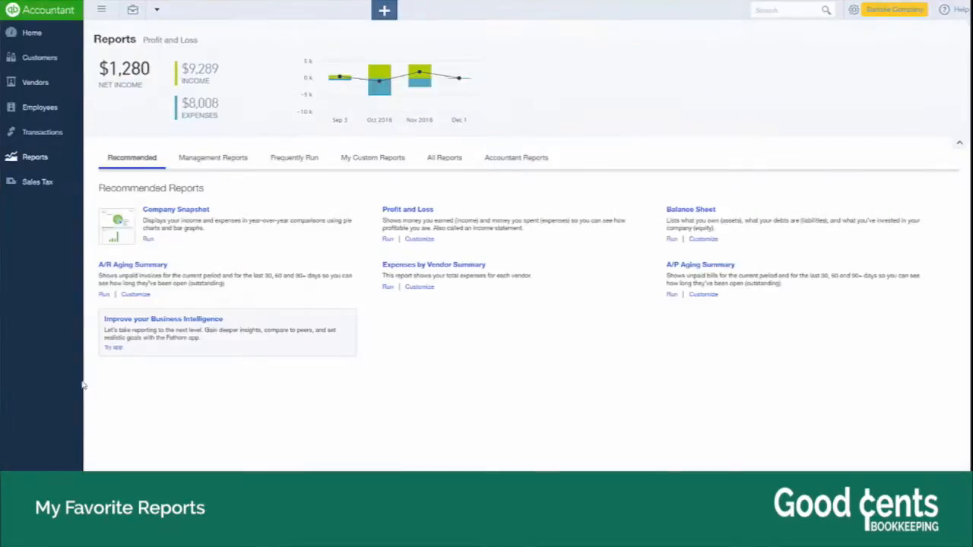
pyautogui.click(145, 272)
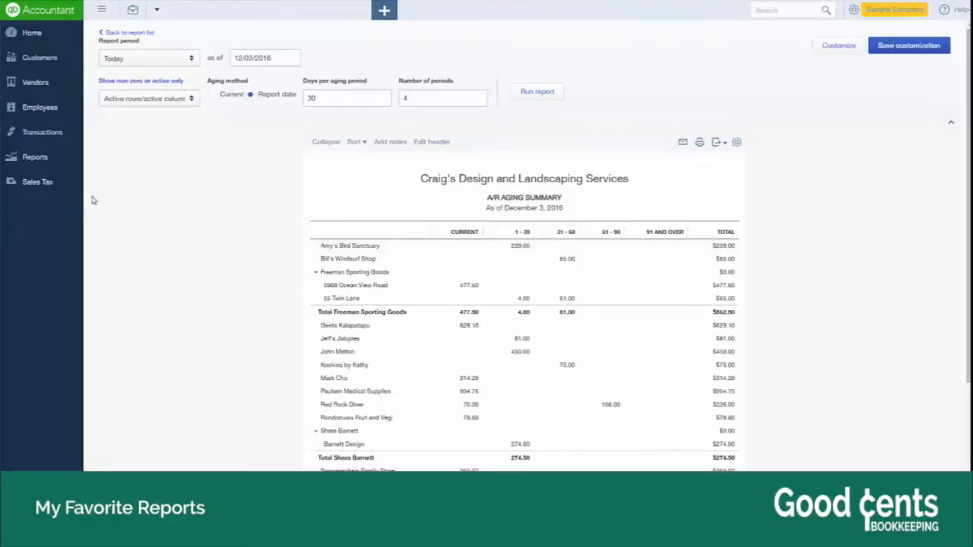
# Step: Run the Customer Balance Detail report from the Manage Accounts Receivable group and review the open invoices per customer
pyautogui.click(61, 156)
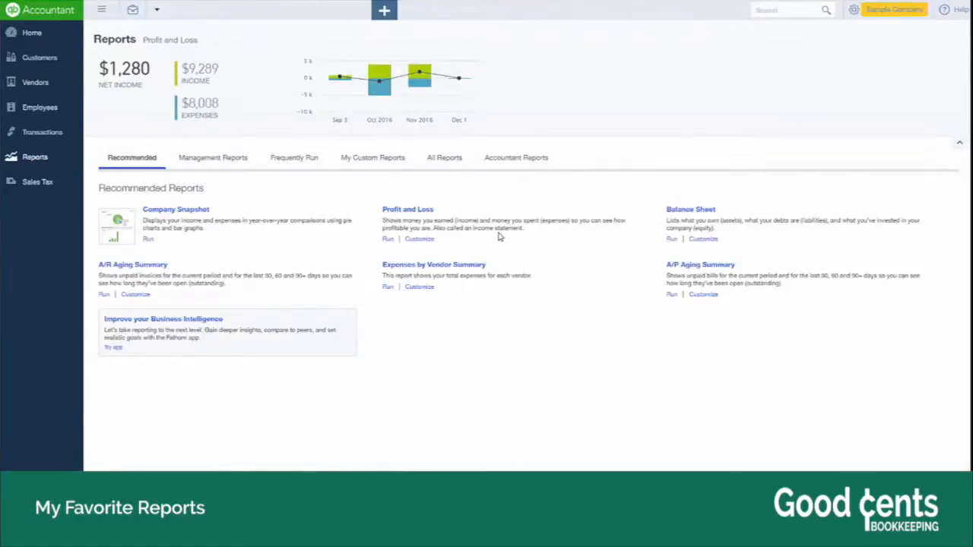
pyautogui.click(444, 159)
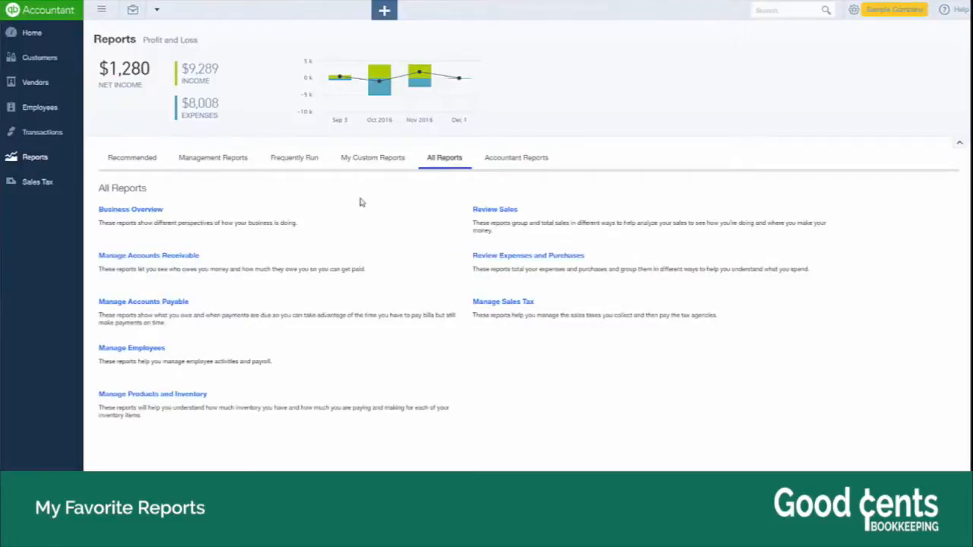
pyautogui.click(186, 257)
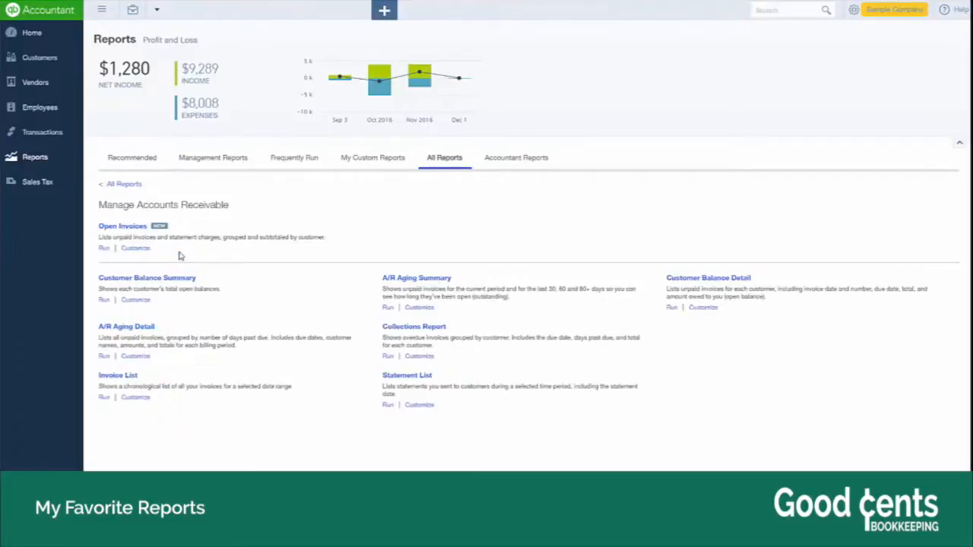
pyautogui.click(693, 281)
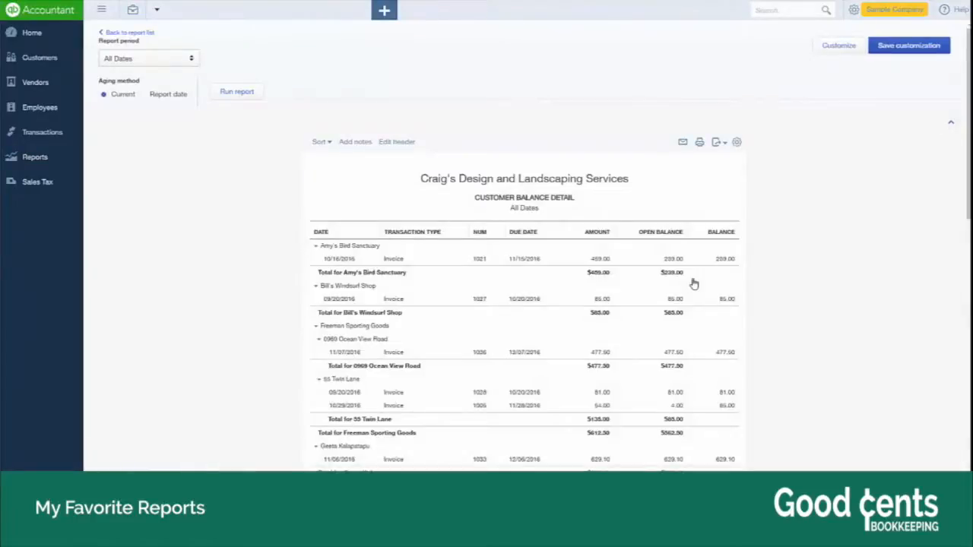
pyautogui.scroll(-1, 693, 283)
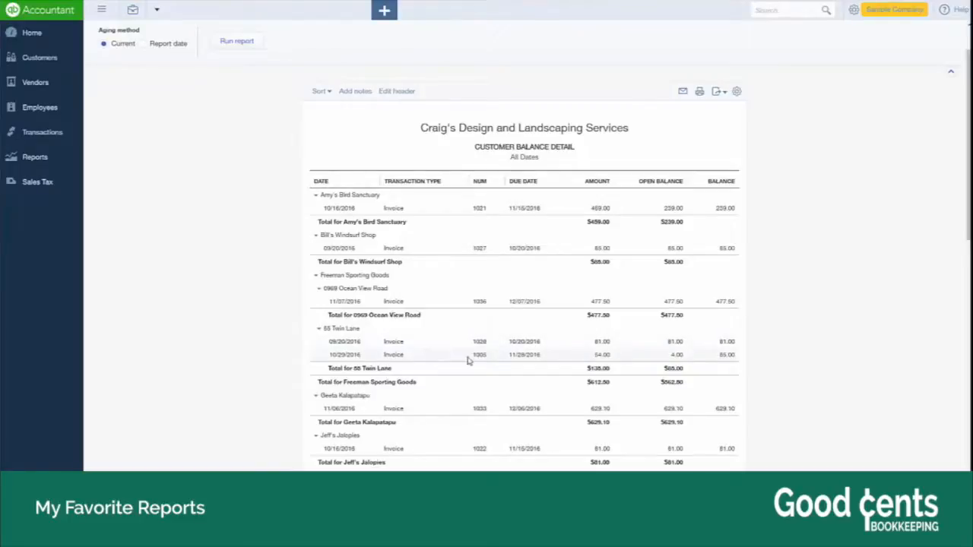
pyautogui.scroll(-1, 466, 358)
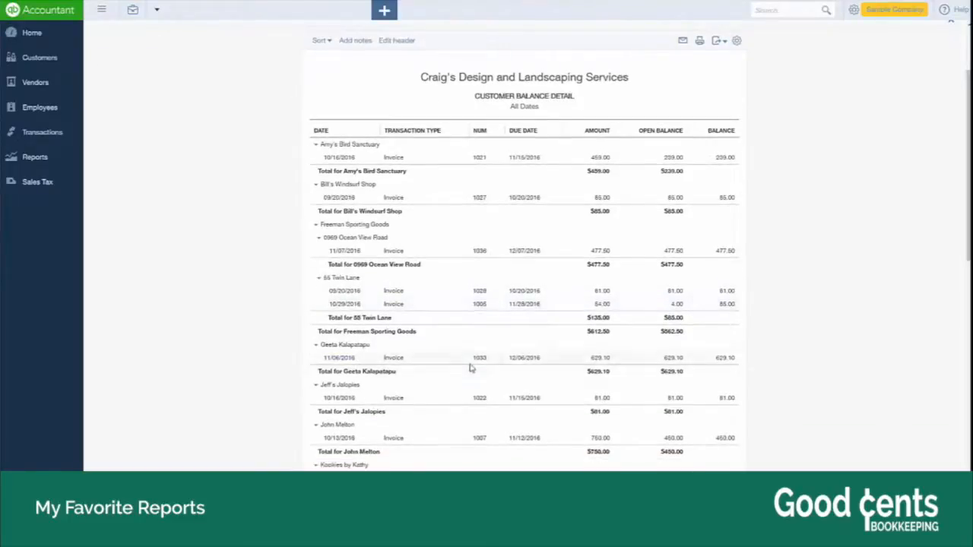
pyautogui.scroll(-1, 470, 367)
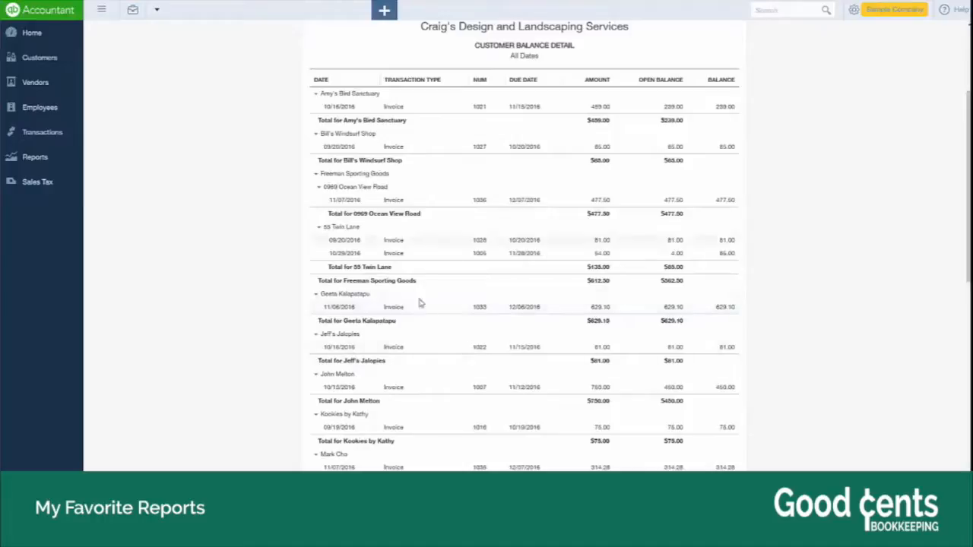
pyautogui.scroll(2, 425, 311)
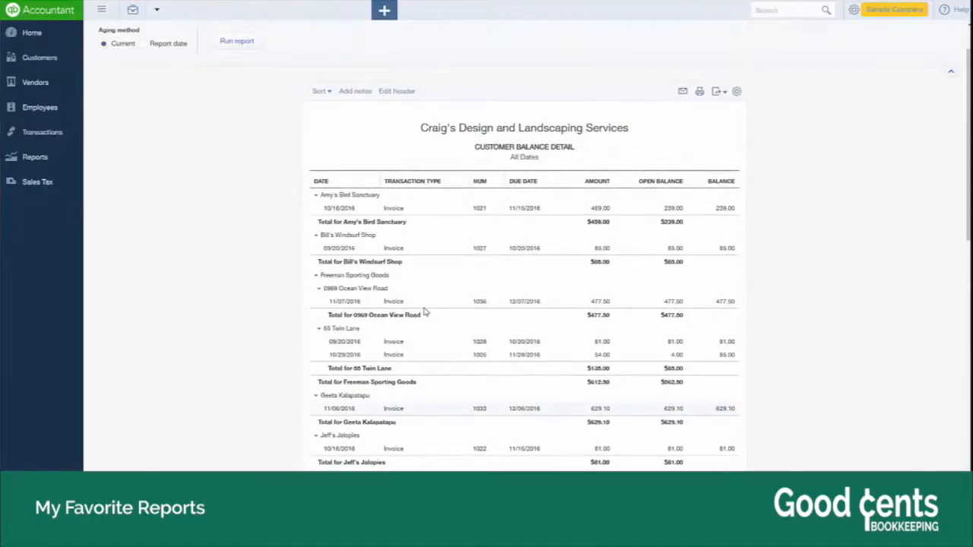
pyautogui.scroll(1, 425, 311)
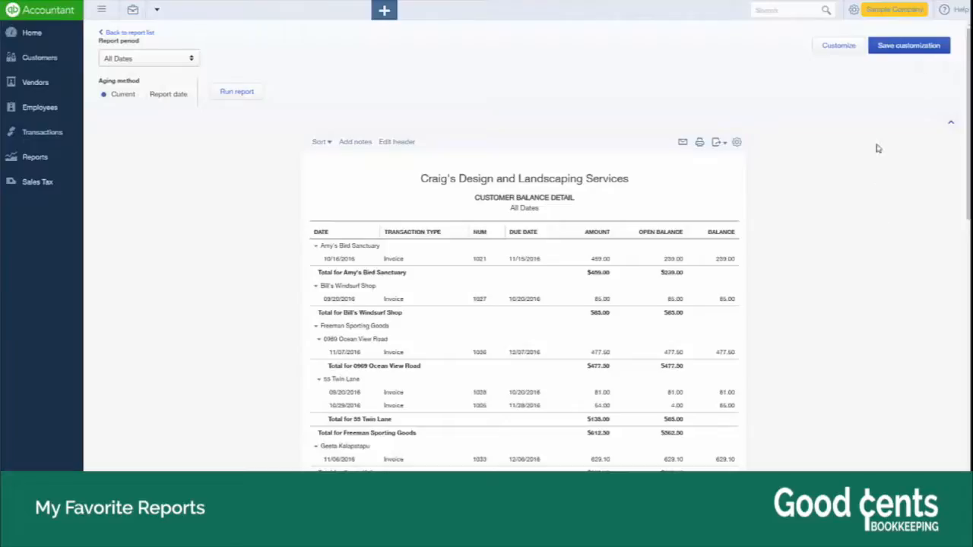
# Step: Return to the full report list and reopen Customer Balance Detail from the Manage Accounts Receivable group
pyautogui.click(47, 166)
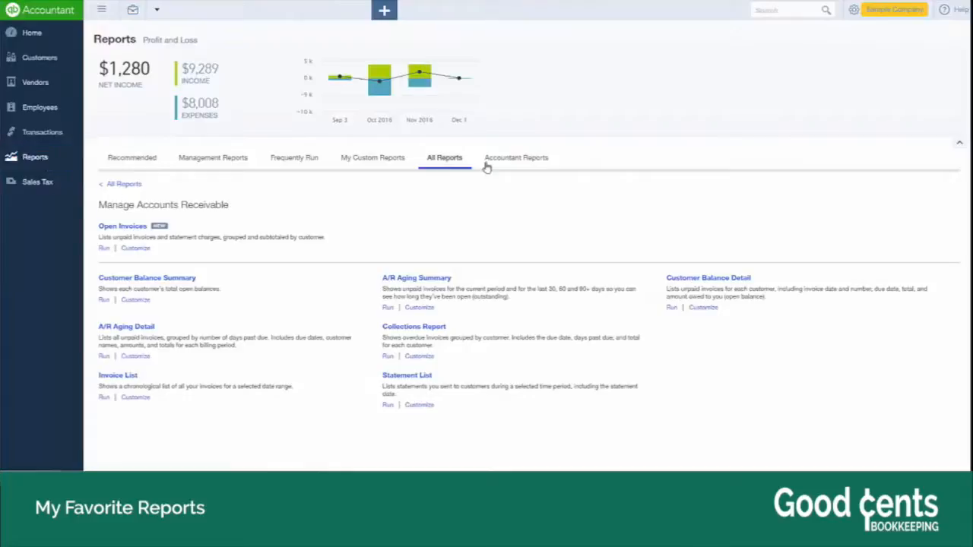
pyautogui.click(122, 185)
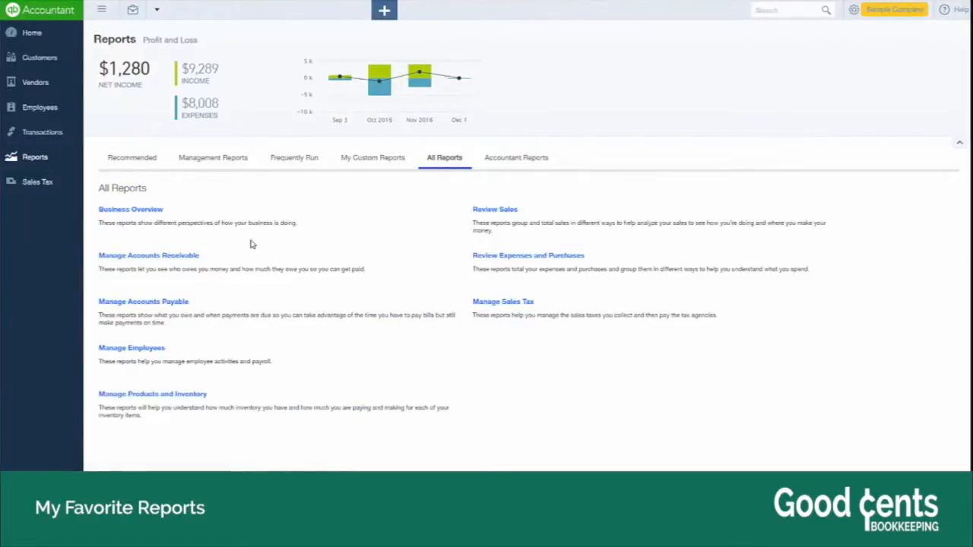
pyautogui.click(180, 257)
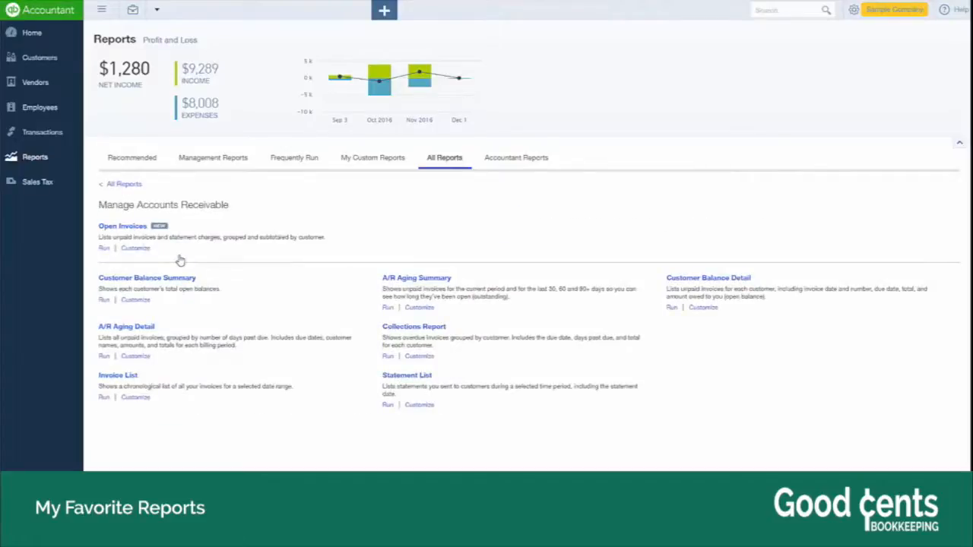
pyautogui.click(681, 280)
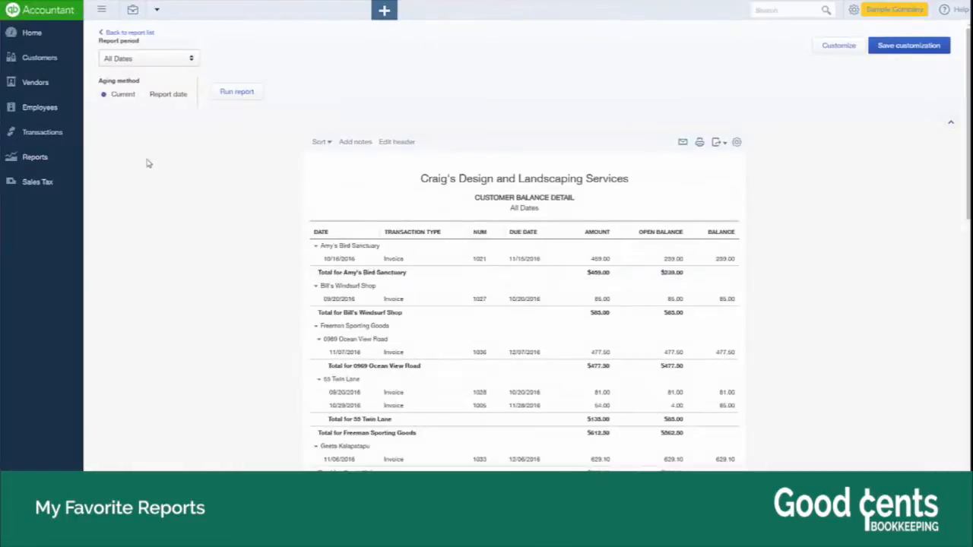
# Step: Save the Customer Balance Detail report as a shared custom report named "Open Invoices by Customer"
pyautogui.click(916, 45)
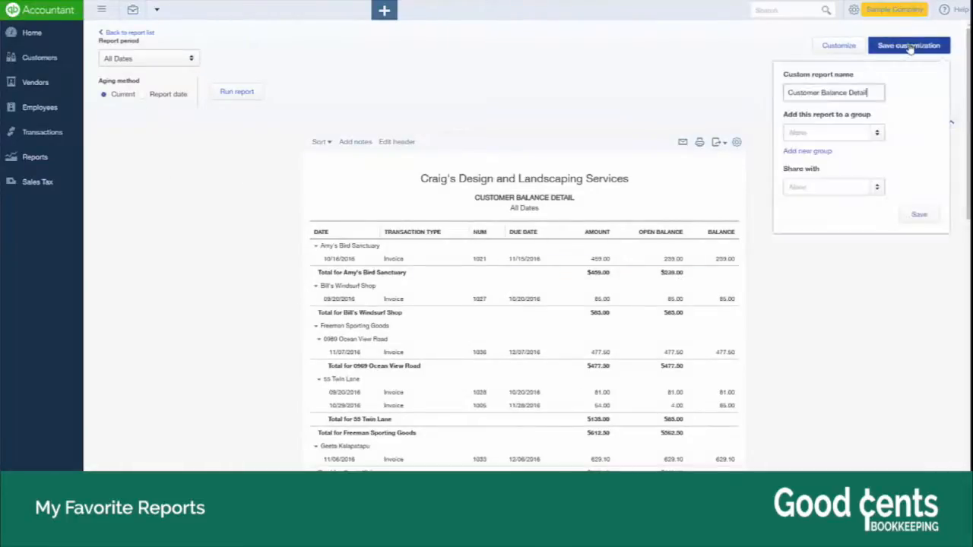
pyautogui.moveTo(874, 93); pyautogui.dragTo(694, 92)
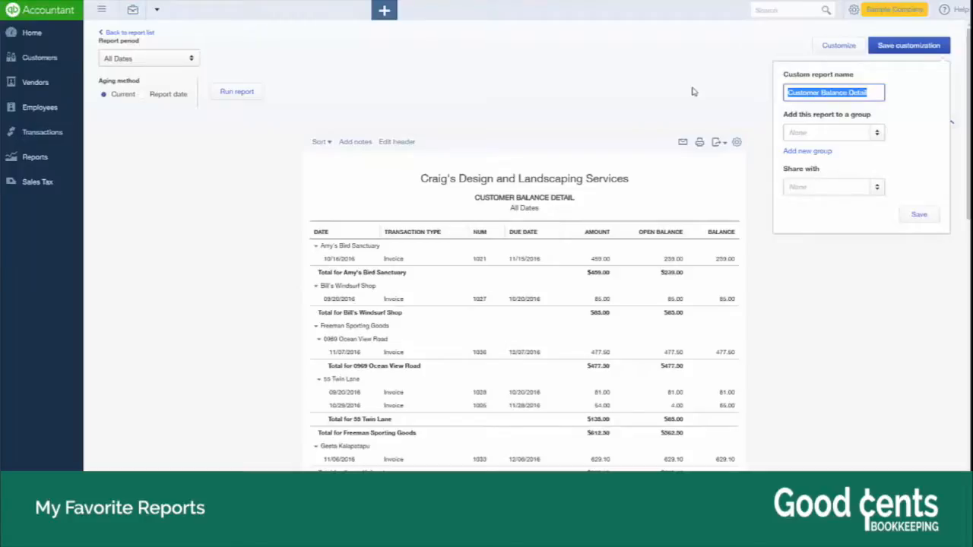
pyautogui.write('Open Invoices by Customer')
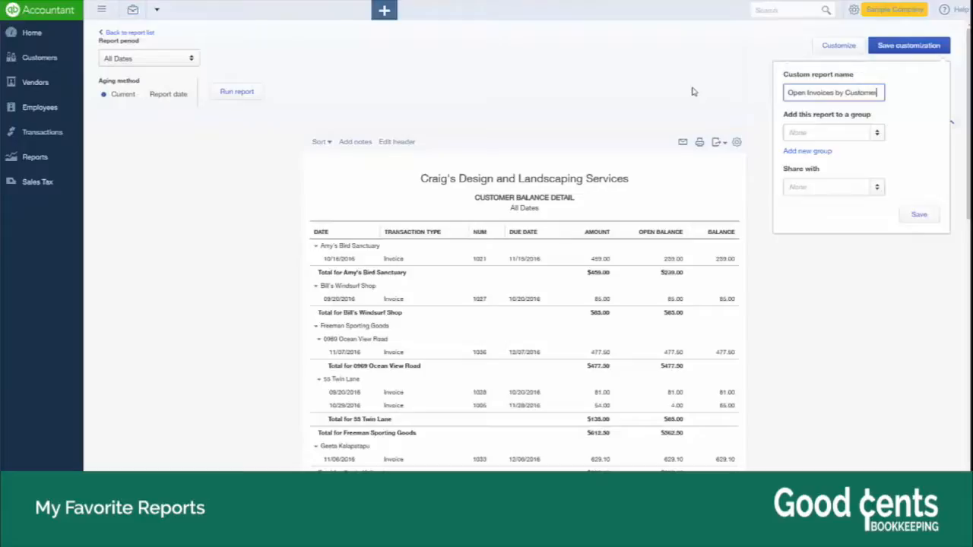
pyautogui.press('Tab')
pyautogui.click(877, 188)
pyautogui.click(794, 206)
pyautogui.click(923, 217)
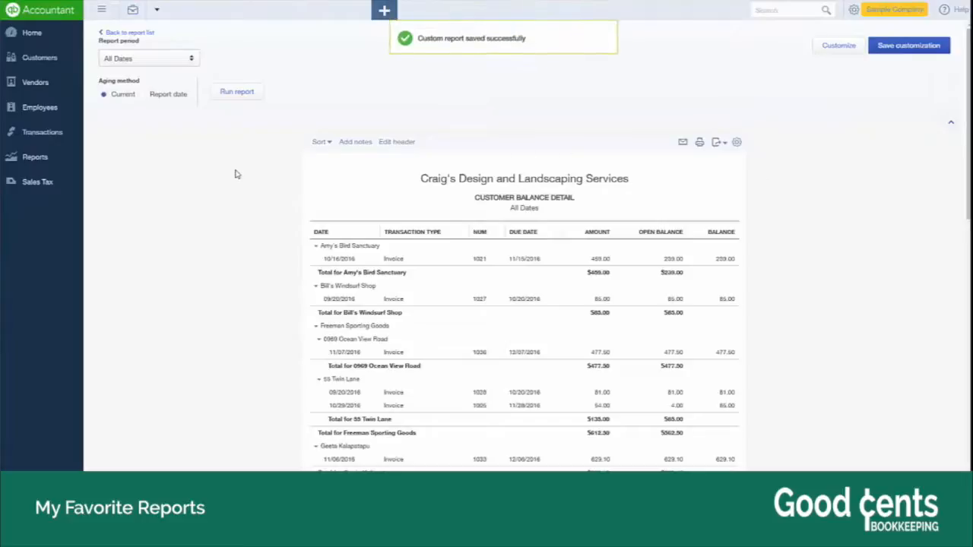
# Step: View the list of custom reports, and run the Profit and Loss report from the recommended reports
pyautogui.click(42, 161)
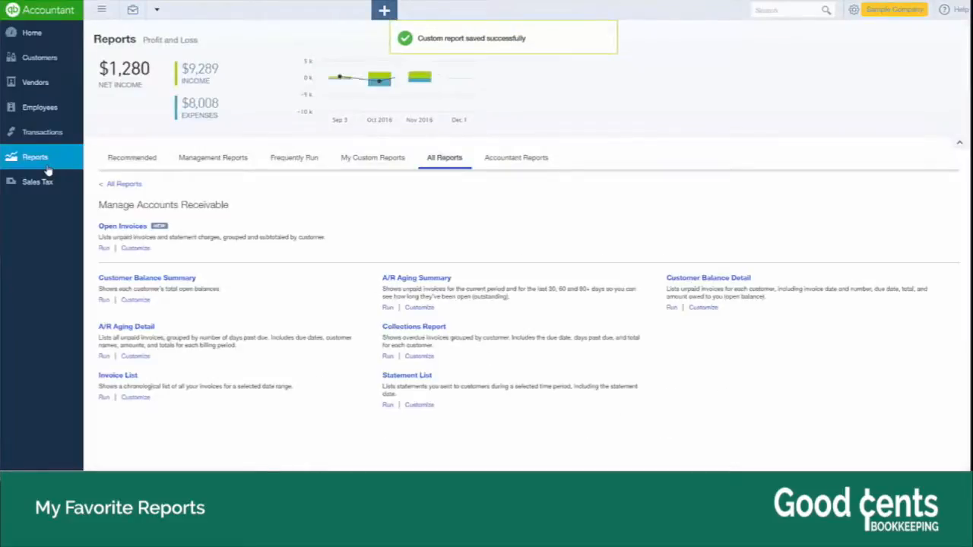
pyautogui.click(372, 158)
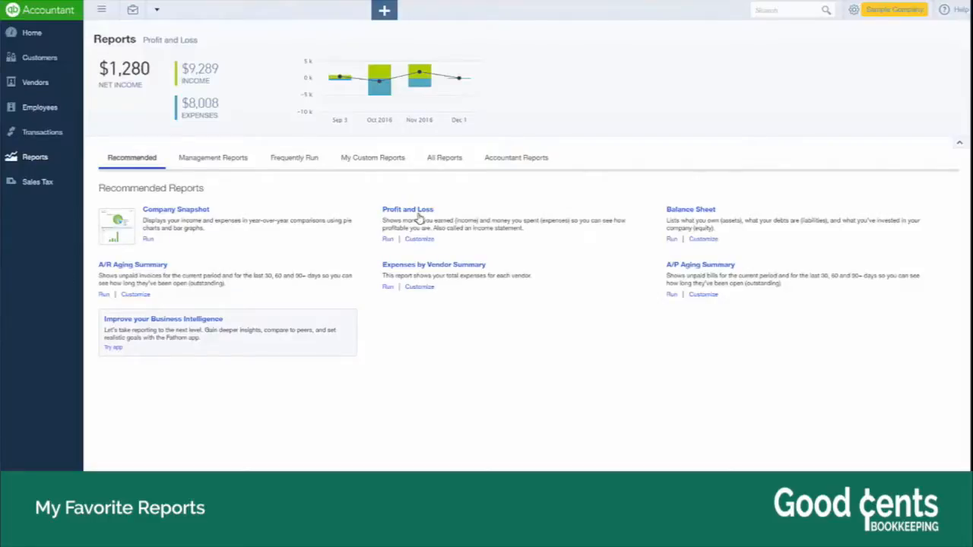
pyautogui.click(407, 211)
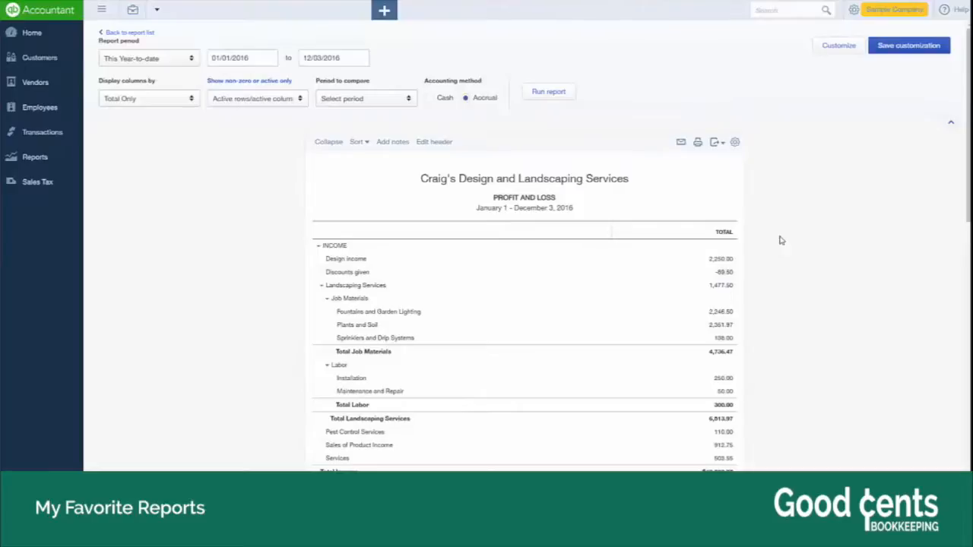
# Step: Run the Profit and Loss Detail report from the Business Overview group of all reports
pyautogui.click(50, 158)
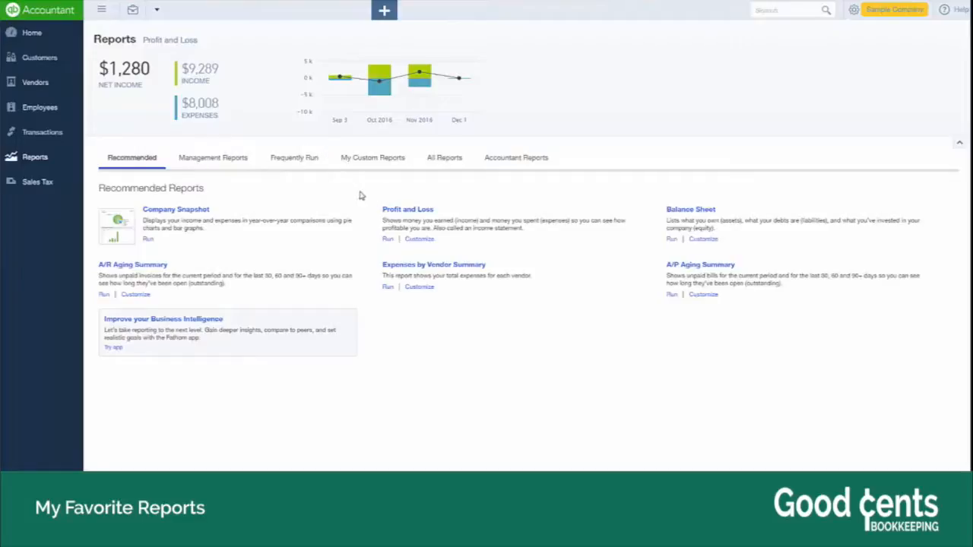
pyautogui.click(452, 159)
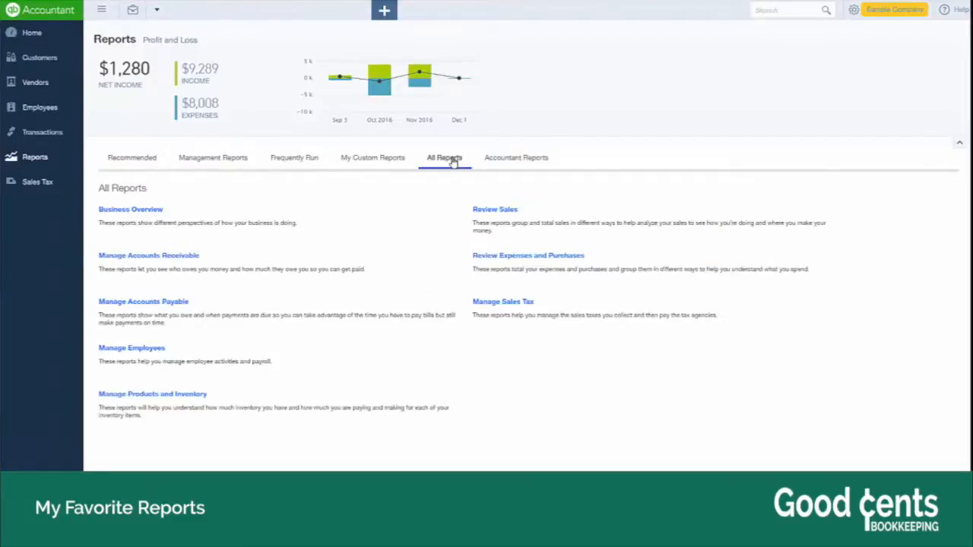
pyautogui.click(132, 212)
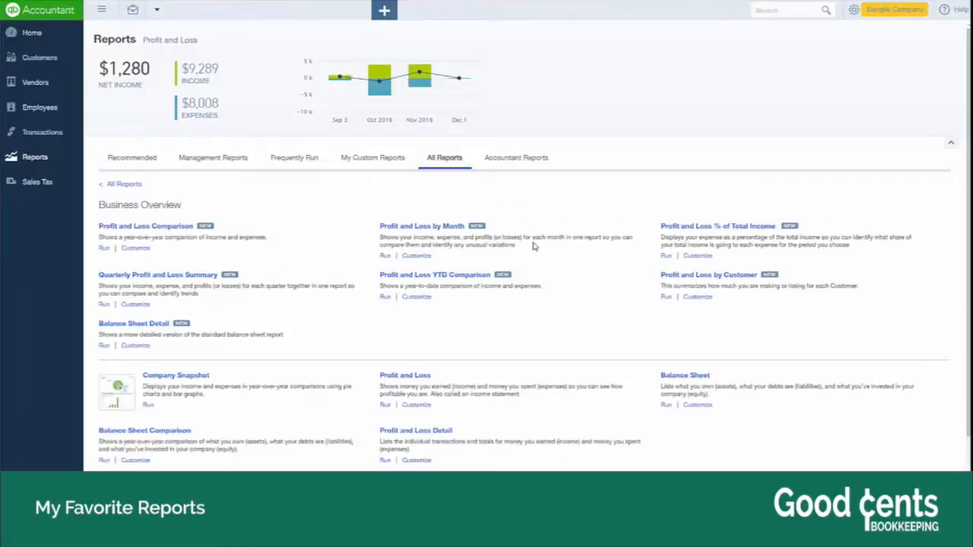
pyautogui.scroll(-1, 533, 245)
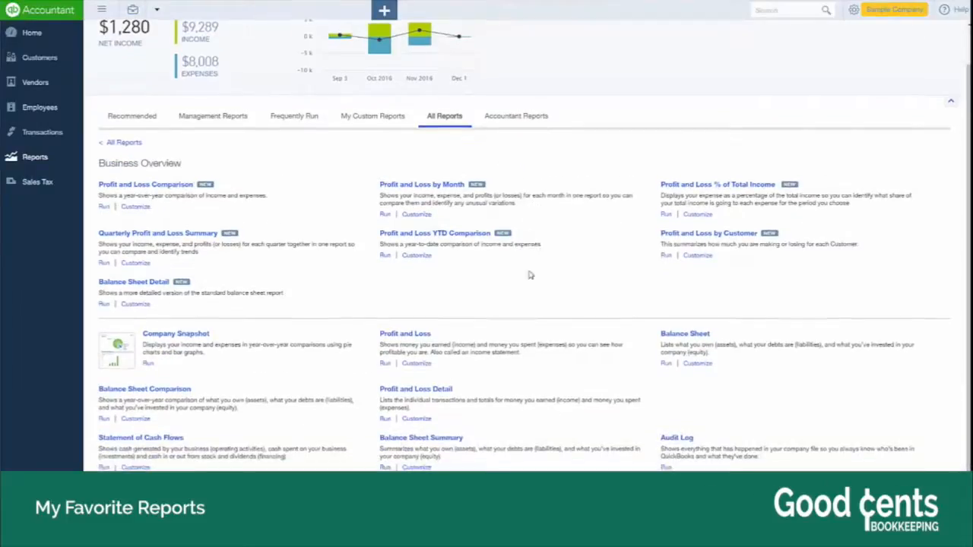
pyautogui.click(416, 389)
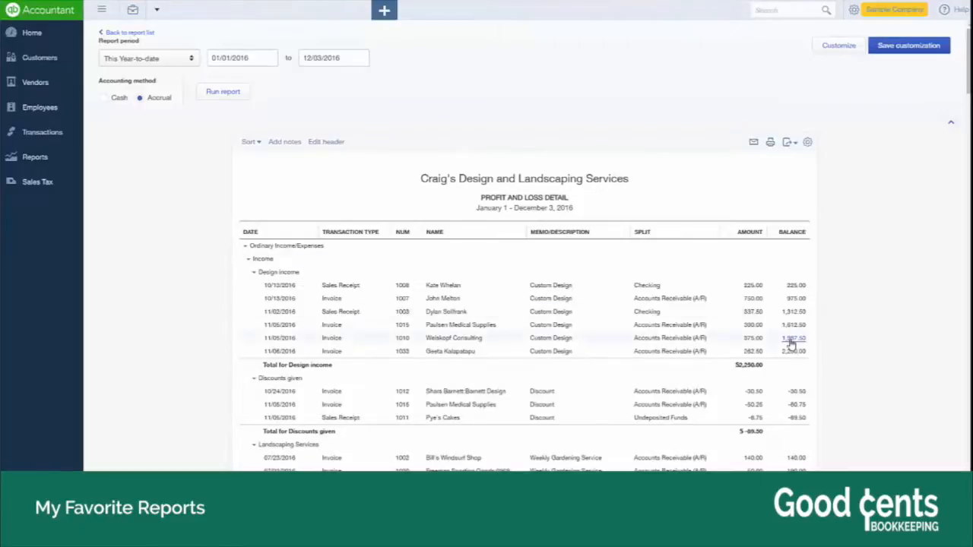
# Step: Examine the transactions behind each income, cost of goods sold and expense account in the Profit and Loss Detail report
pyautogui.scroll(-1, 791, 339)
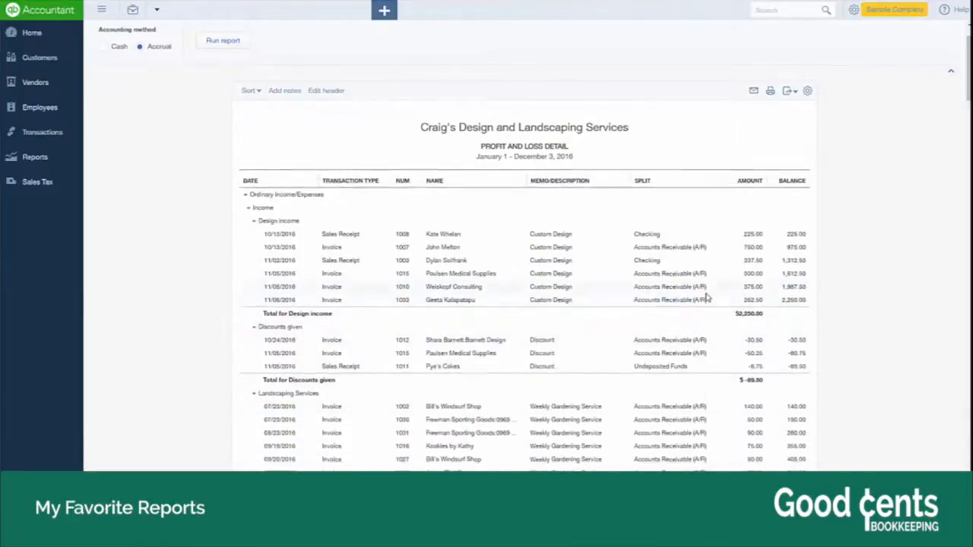
pyautogui.scroll(-3, 570, 304)
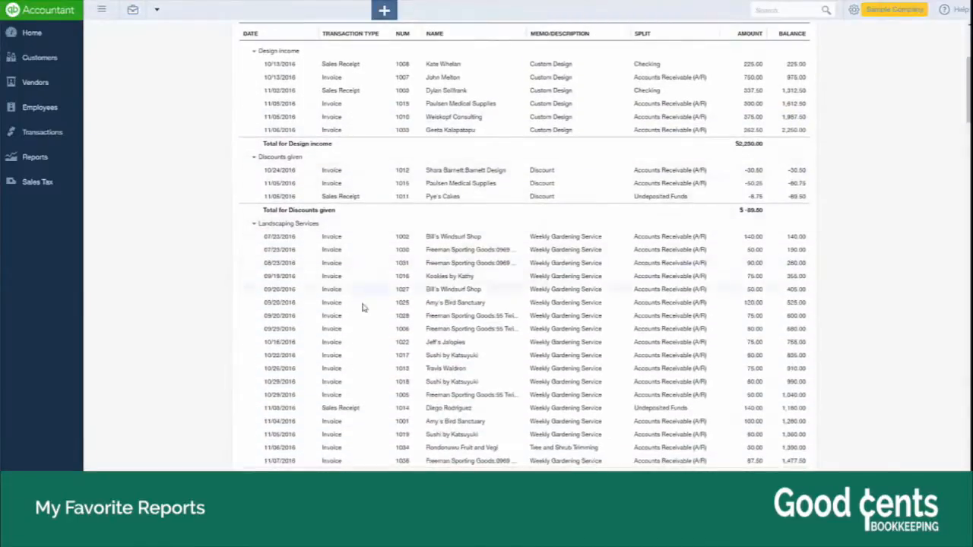
pyautogui.scroll(-1, 498, 326)
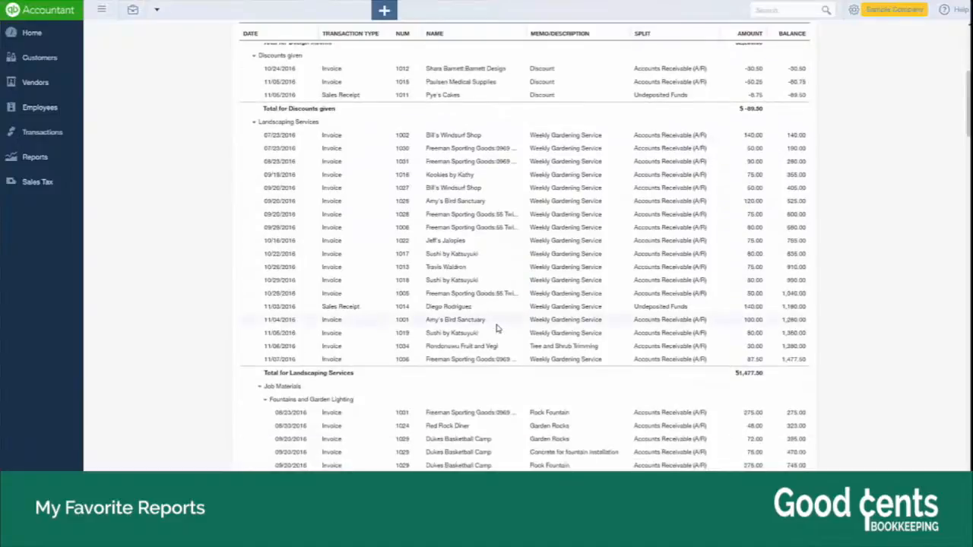
pyautogui.scroll(-4, 498, 326)
pyautogui.scroll(-3, 495, 329)
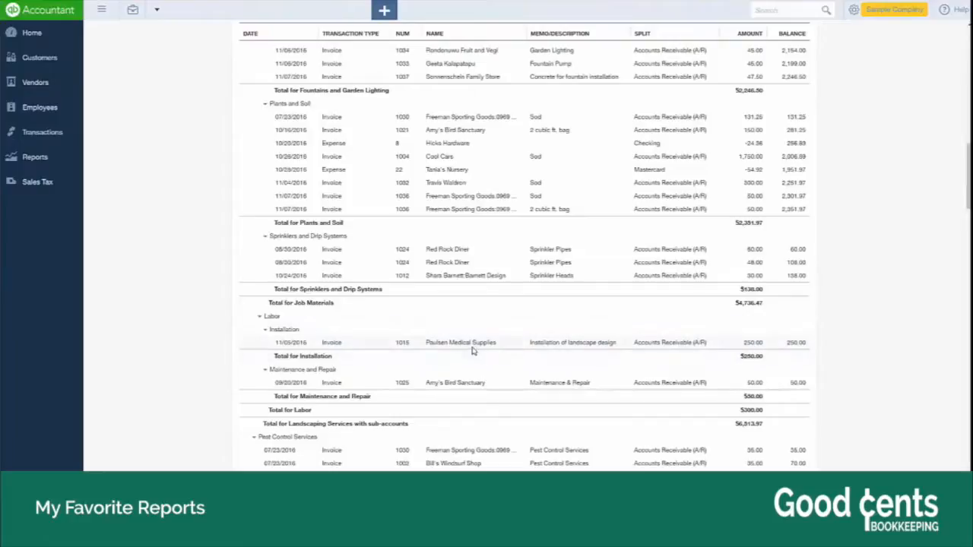
pyautogui.scroll(-2, 466, 343)
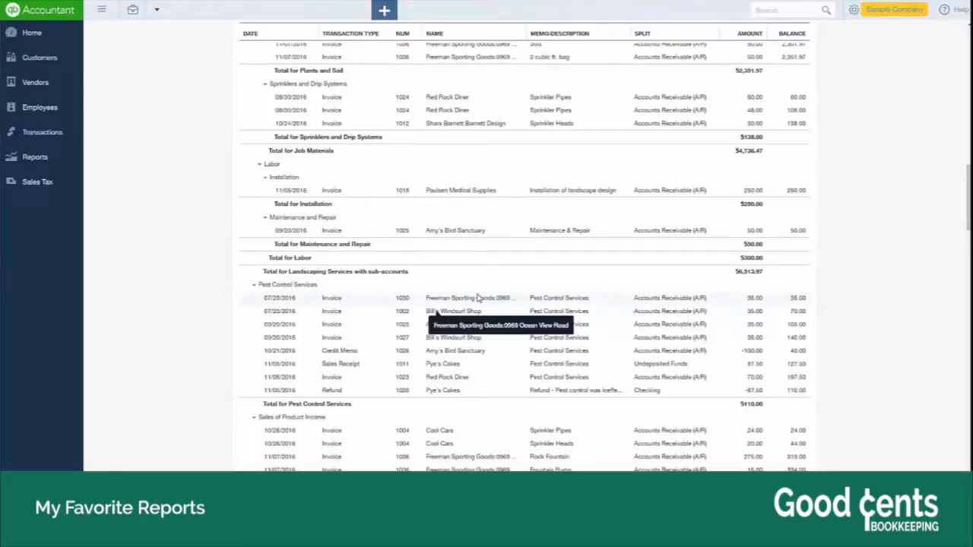
pyautogui.scroll(-5, 477, 298)
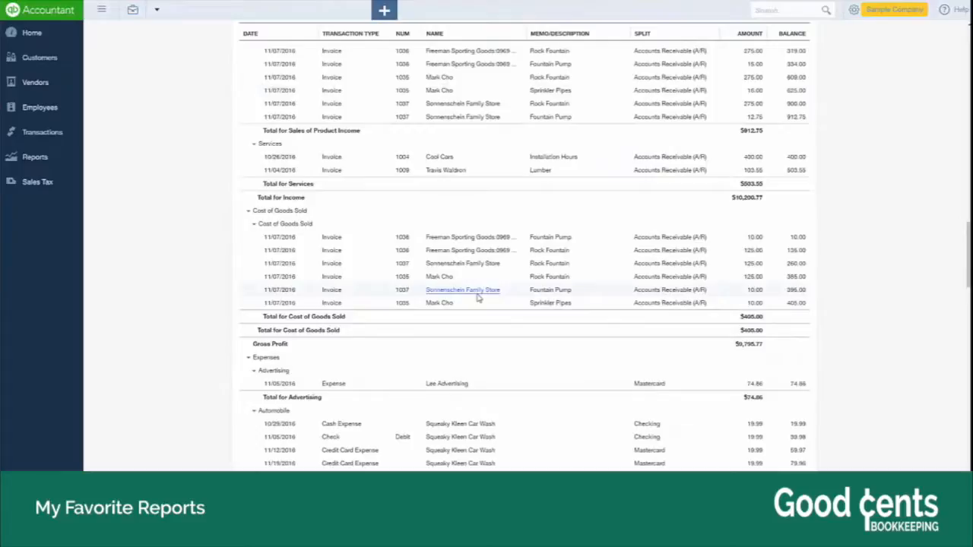
pyautogui.scroll(-2, 477, 298)
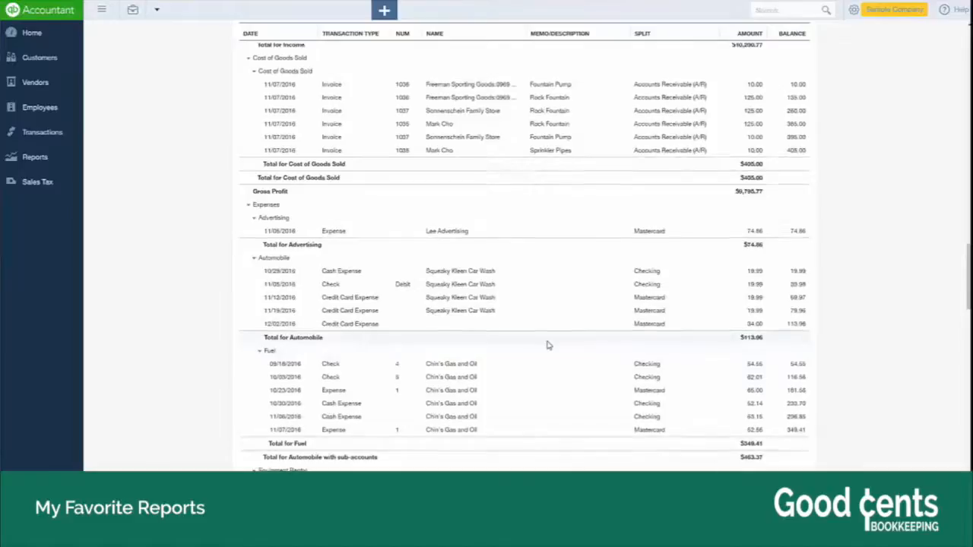
pyautogui.scroll(-1, 545, 343)
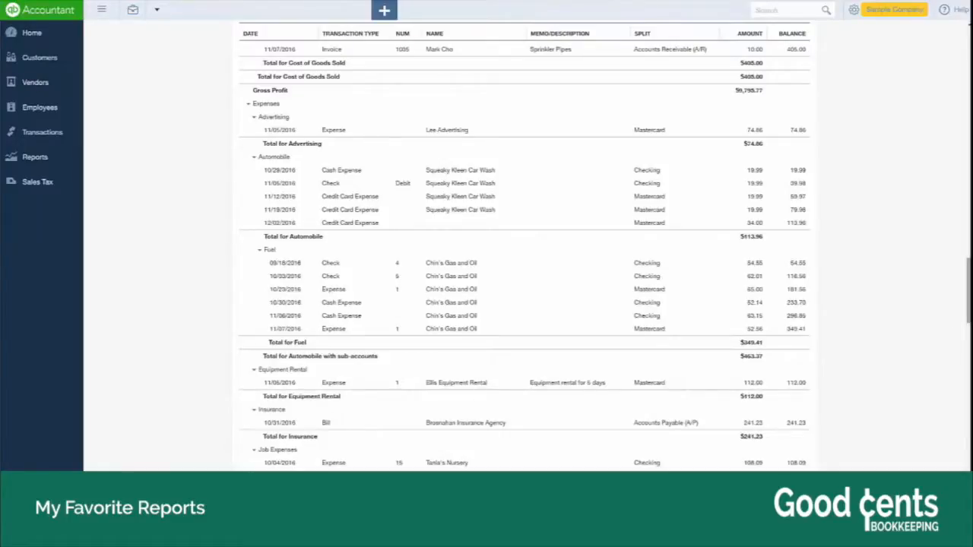
pyautogui.scroll(15, 952, 89)
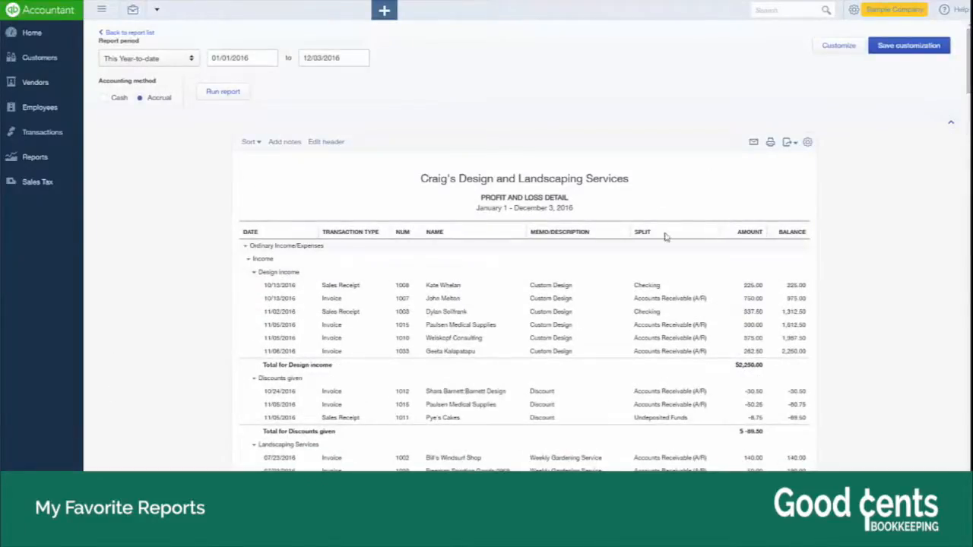
# Step: Reopen Profit and Loss Detail from the Business Overview group and rerun it with the Cash accounting method
pyautogui.click(45, 164)
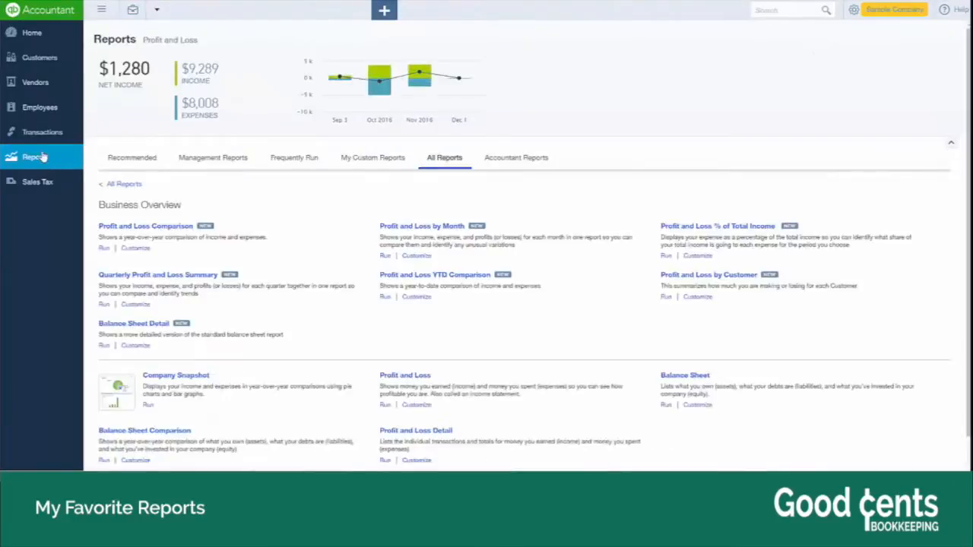
pyautogui.click(130, 184)
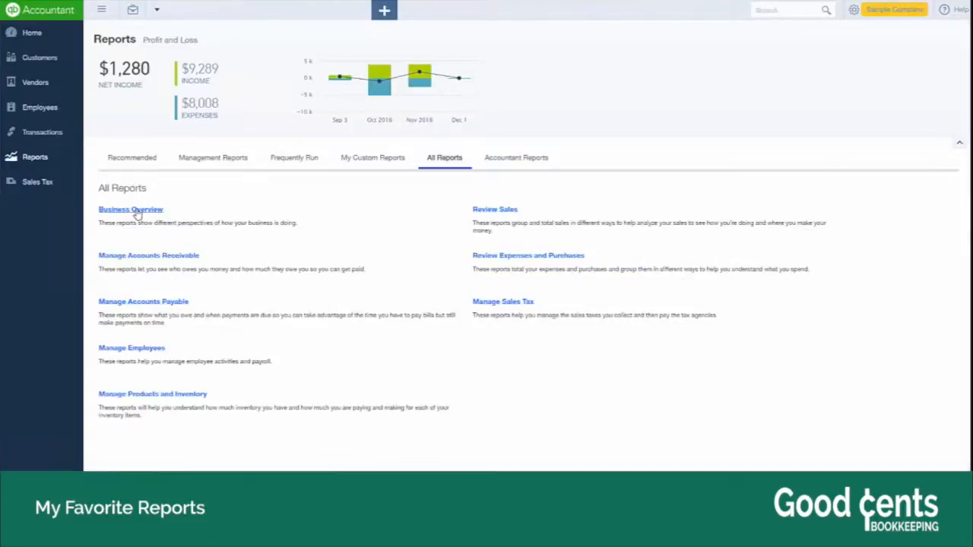
pyautogui.click(137, 210)
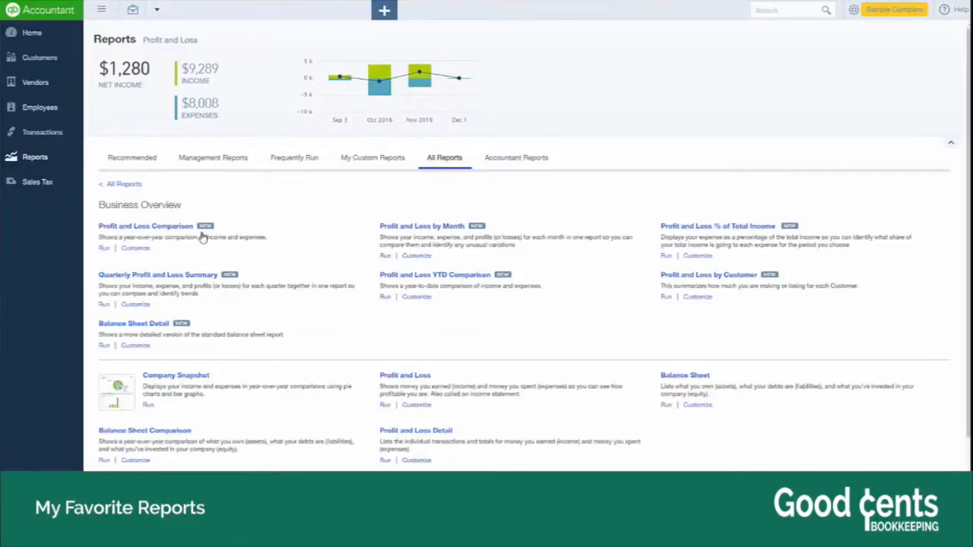
pyautogui.scroll(-1, 340, 302)
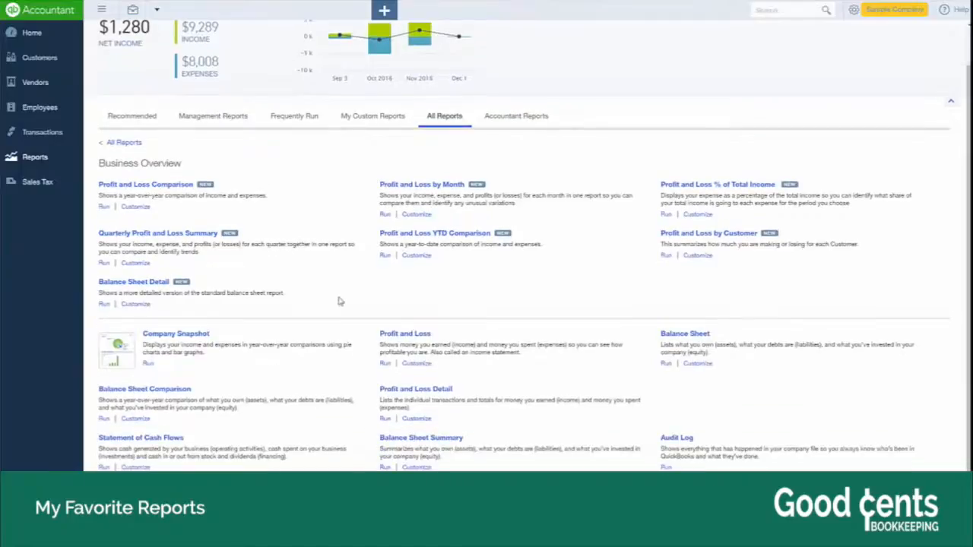
pyautogui.click(420, 390)
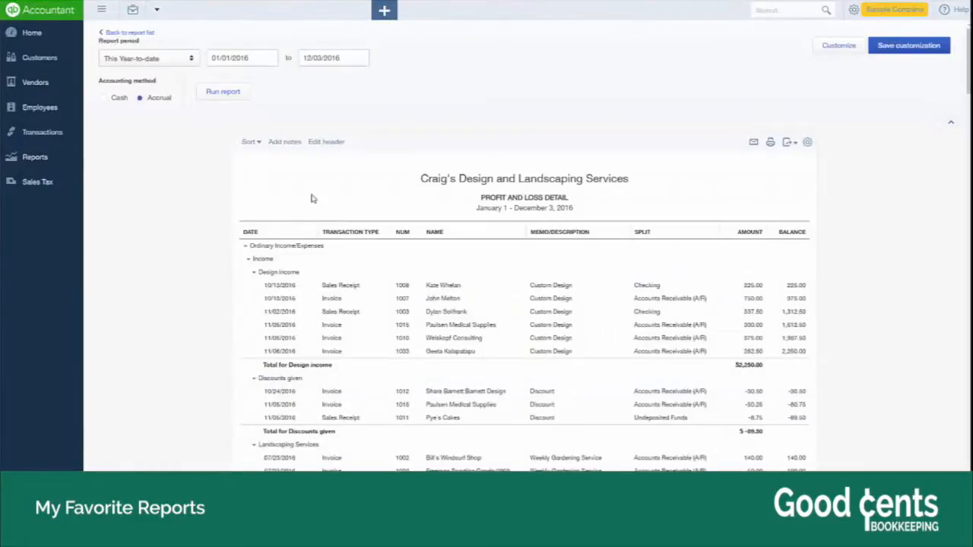
pyautogui.click(108, 99)
pyautogui.click(228, 93)
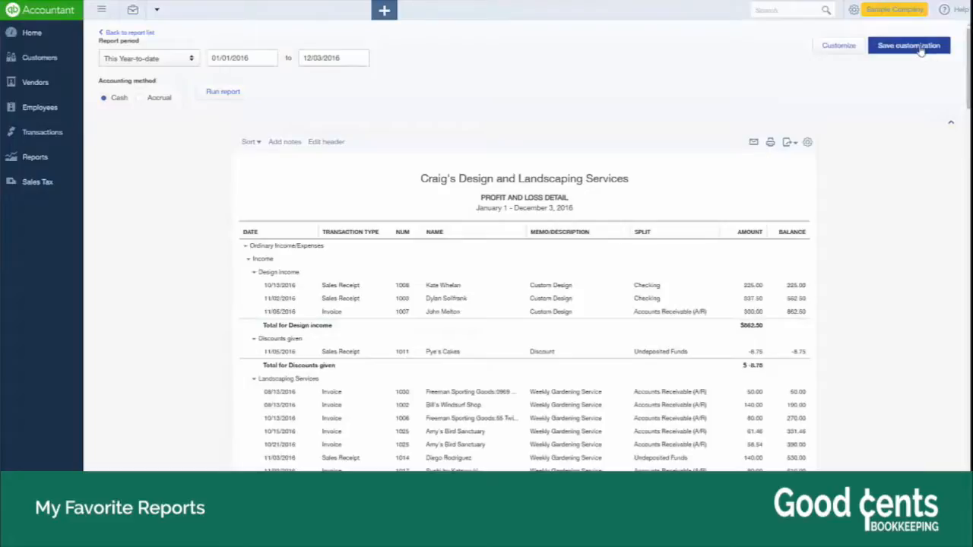
# Step: Save the cash-basis report as a shared custom report named "Profit and Loss Detail"
pyautogui.click(920, 47)
pyautogui.click(876, 190)
pyautogui.click(845, 220)
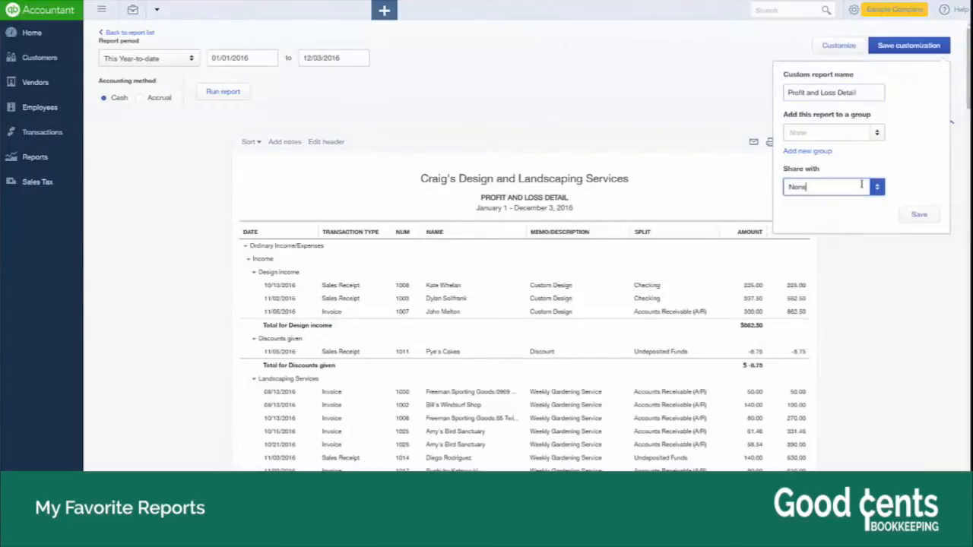
pyautogui.click(874, 190)
pyautogui.click(834, 207)
pyautogui.click(919, 217)
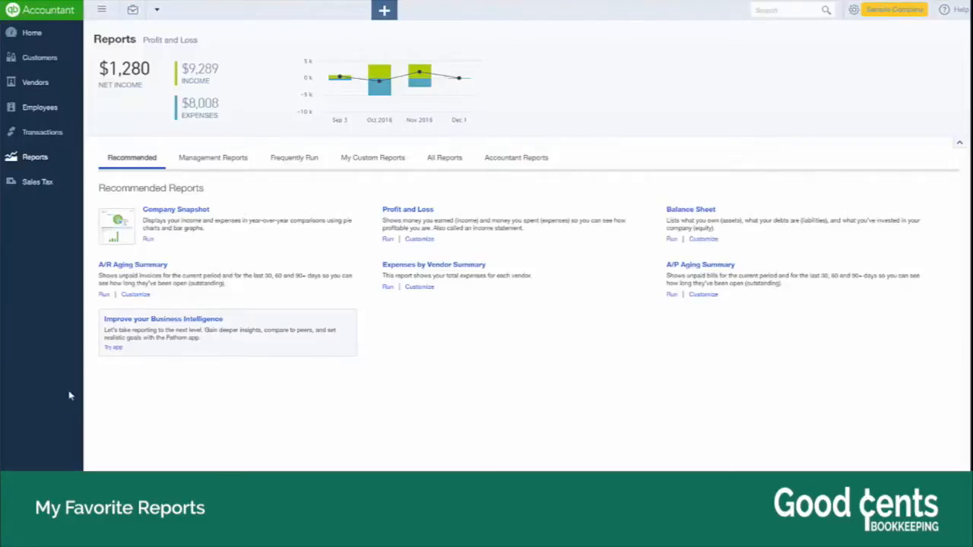
# Step: Run the Expenses by Vendor Summary report from the Review Expenses and Purchases group and review the total per vendor
pyautogui.click(446, 158)
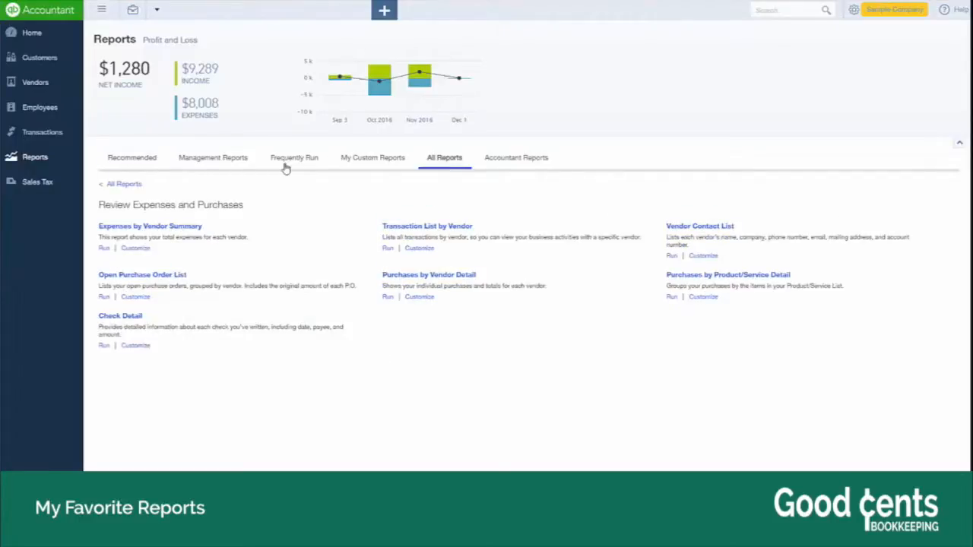
pyautogui.click(134, 184)
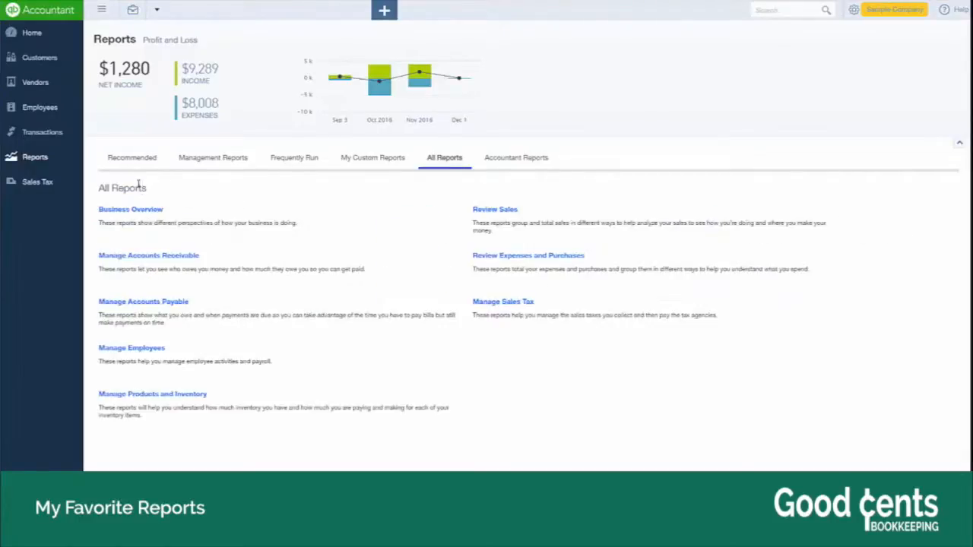
pyautogui.click(503, 258)
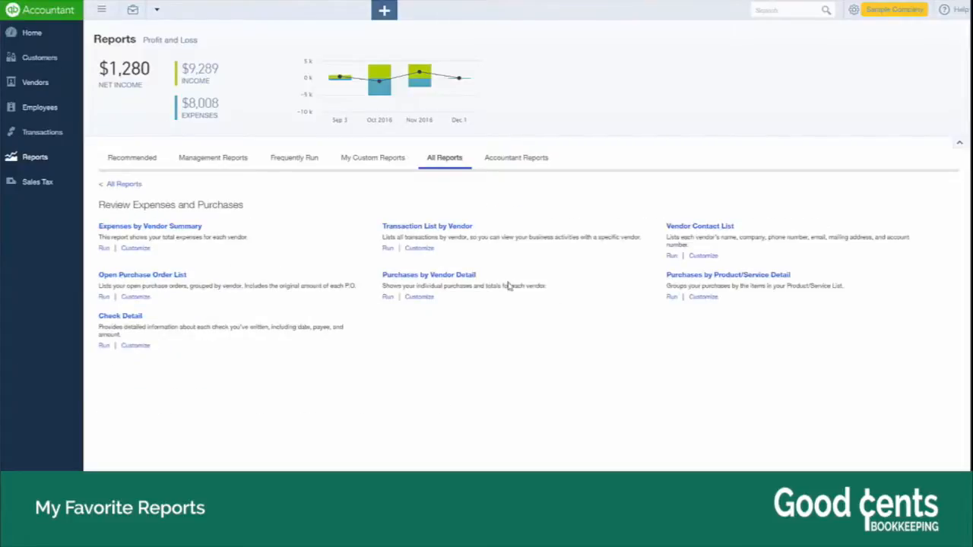
pyautogui.click(176, 226)
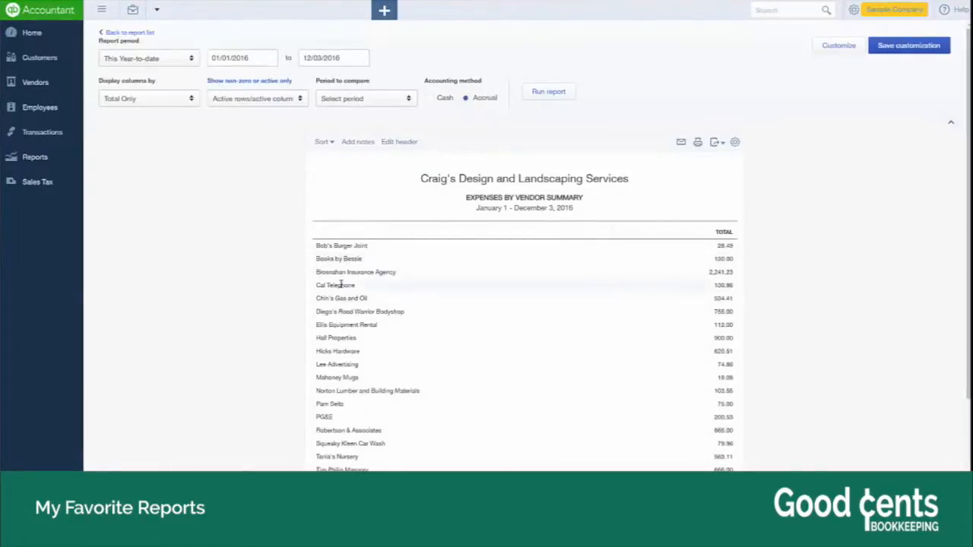
pyautogui.scroll(-1, 340, 283)
pyautogui.scroll(-1, 341, 283)
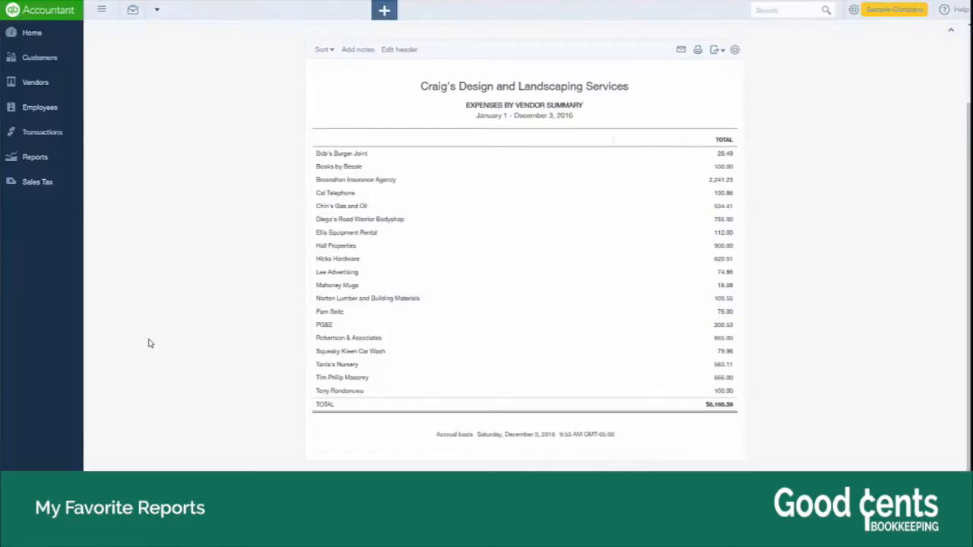
pyautogui.scroll(2, 149, 343)
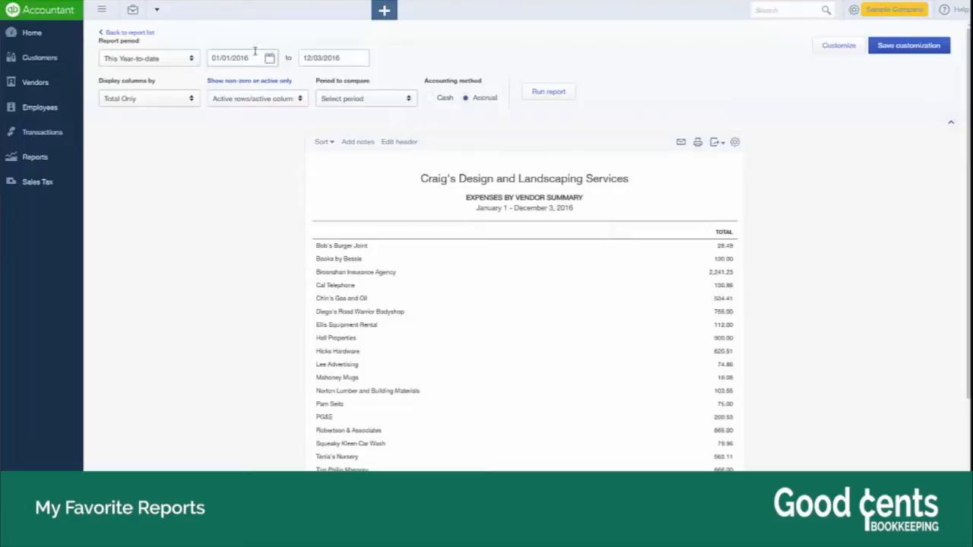
# Step: Set the Expenses by Vendor Summary report period to This Quarter and rerun the report
pyautogui.click(182, 61)
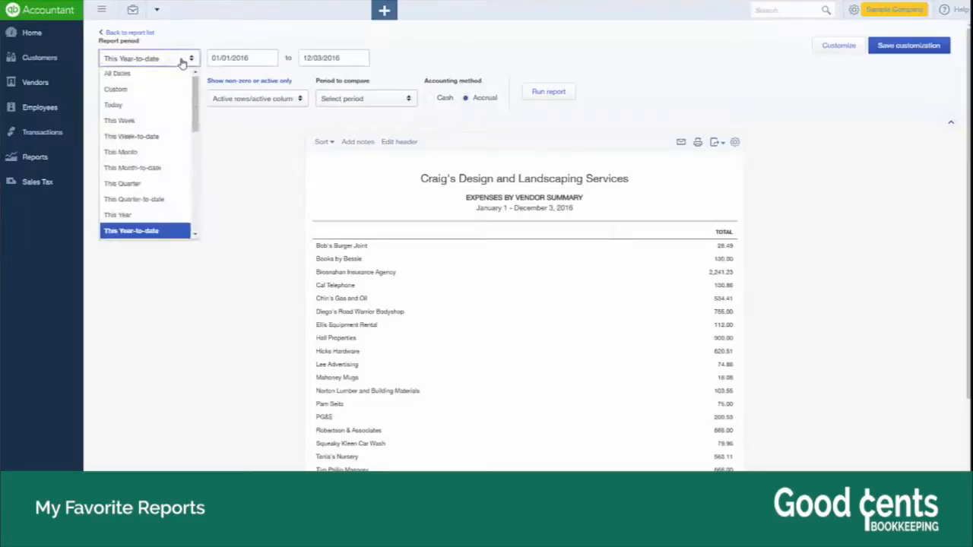
pyautogui.click(156, 184)
pyautogui.click(552, 93)
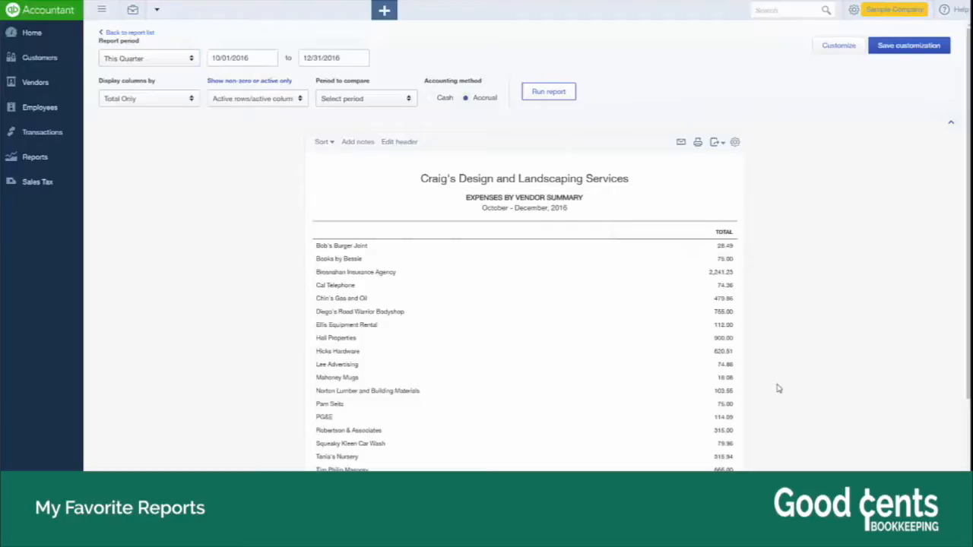